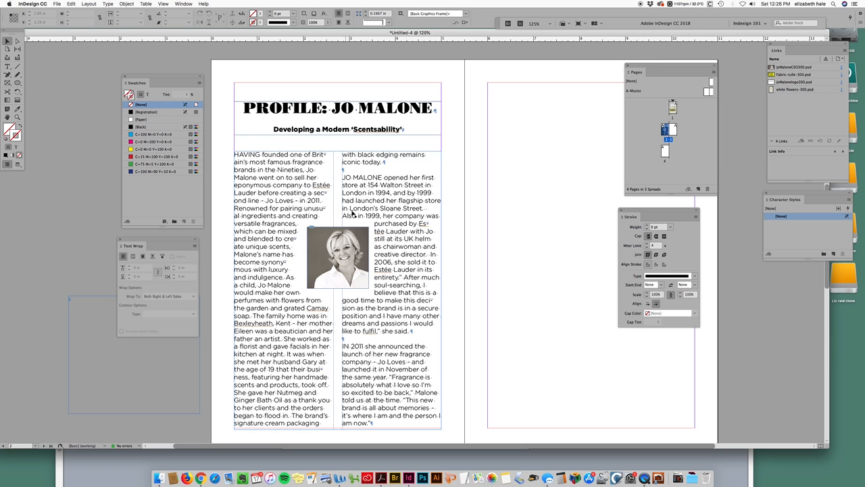
# Step: Deselect everything and preview the profile spread without guides, frame edges and hidden characters
pyautogui.click(122, 376)
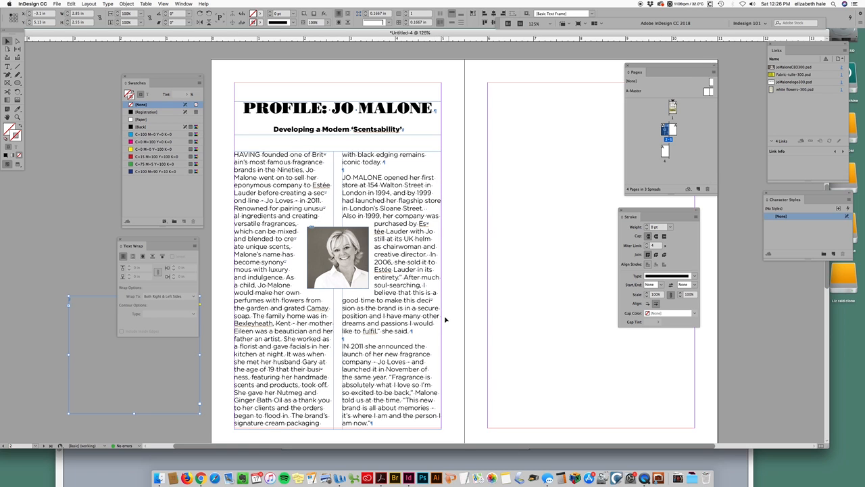
pyautogui.click(532, 176)
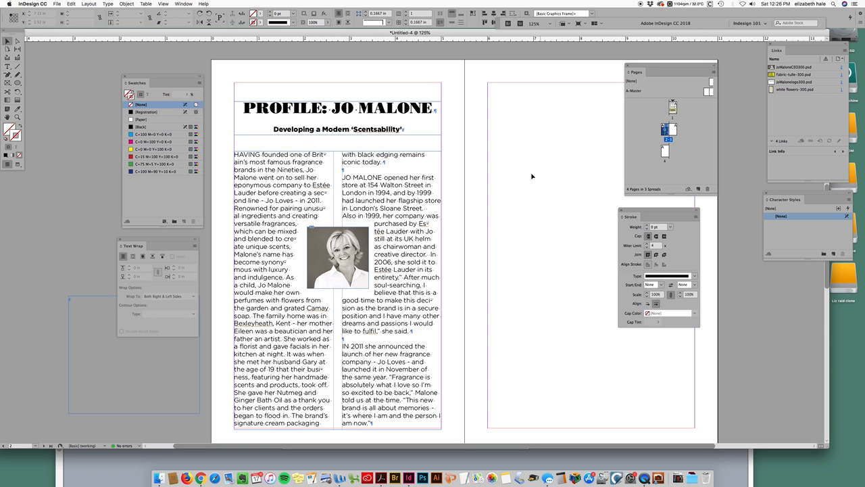
pyautogui.click(361, 280)
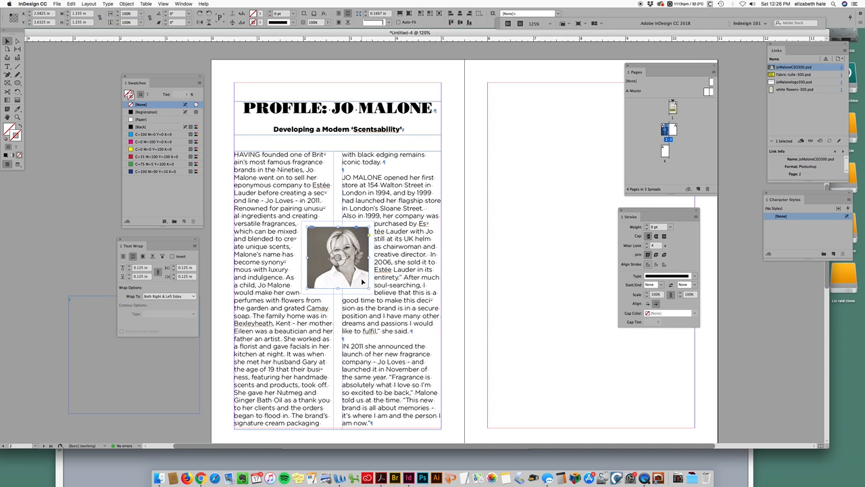
pyautogui.click(528, 214)
pyautogui.press('w')
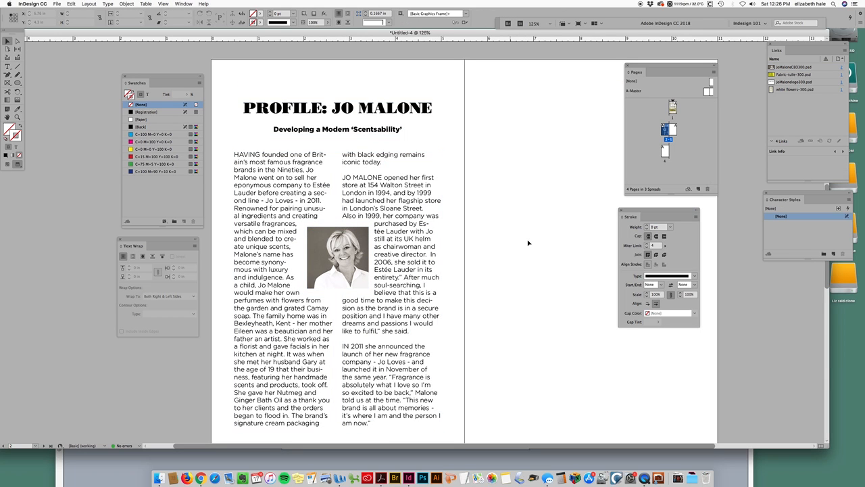
# Step: Add a 0.75 pt stroke around the portrait photo in the middle of the article
pyautogui.click(351, 278)
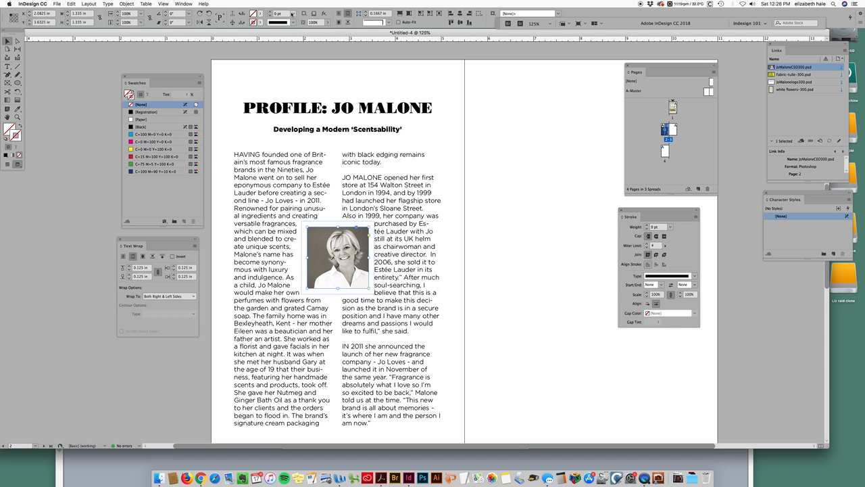
pyautogui.click(291, 14)
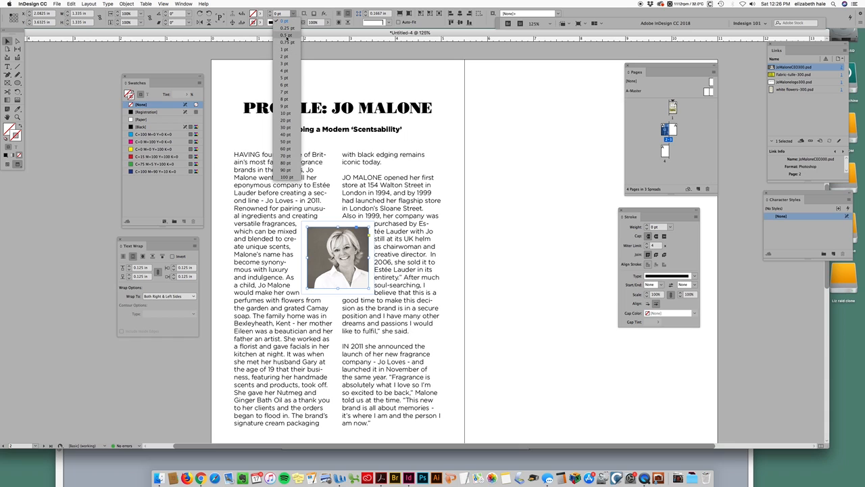
pyautogui.click(287, 42)
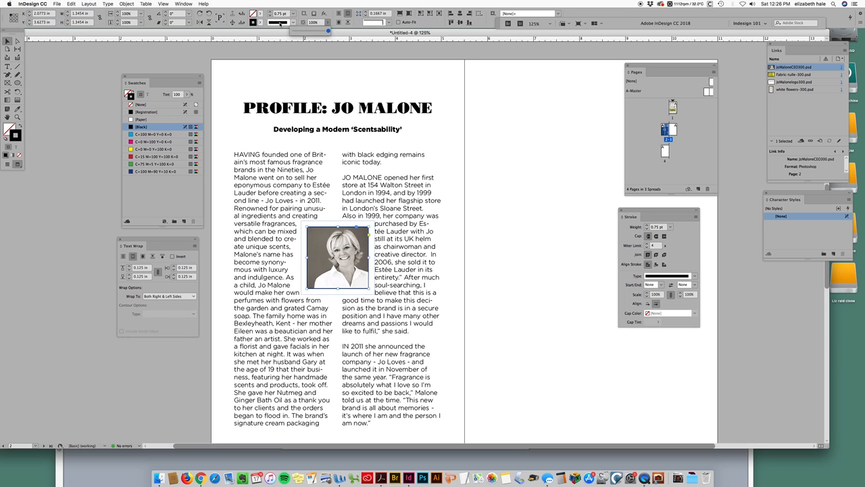
pyautogui.click(321, 21)
pyautogui.moveTo(328, 31)
pyautogui.mouseDown()
pyautogui.moveTo(310, 31)
pyautogui.moveTo(328, 31)
pyautogui.mouseUp()
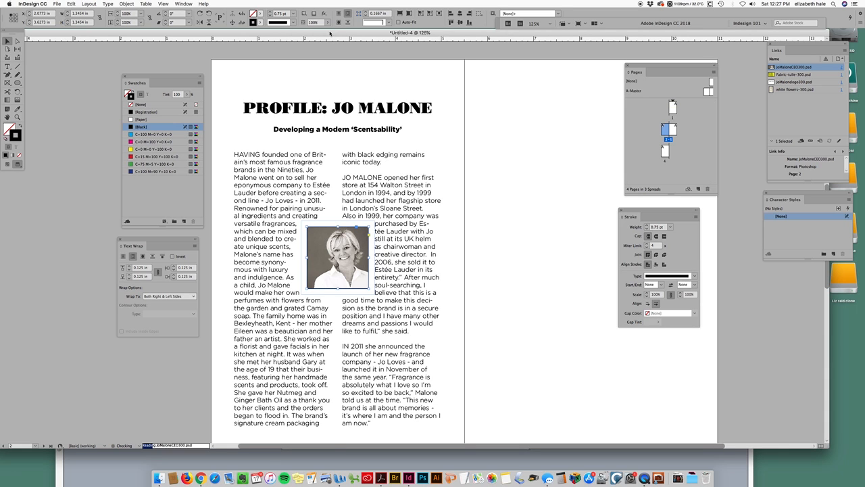
pyautogui.click(296, 23)
pyautogui.click(292, 24)
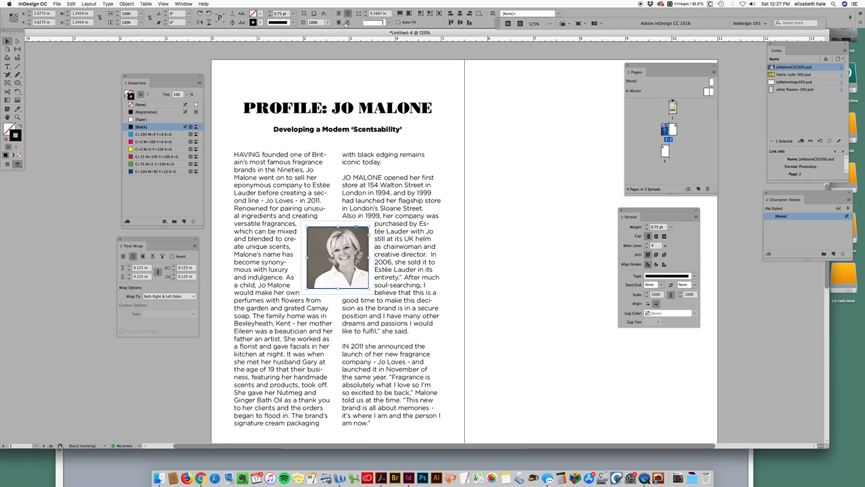
# Step: Lighten the portrait photo's black stroke to a tint of about 57%, and deselect the photo
pyautogui.click(189, 94)
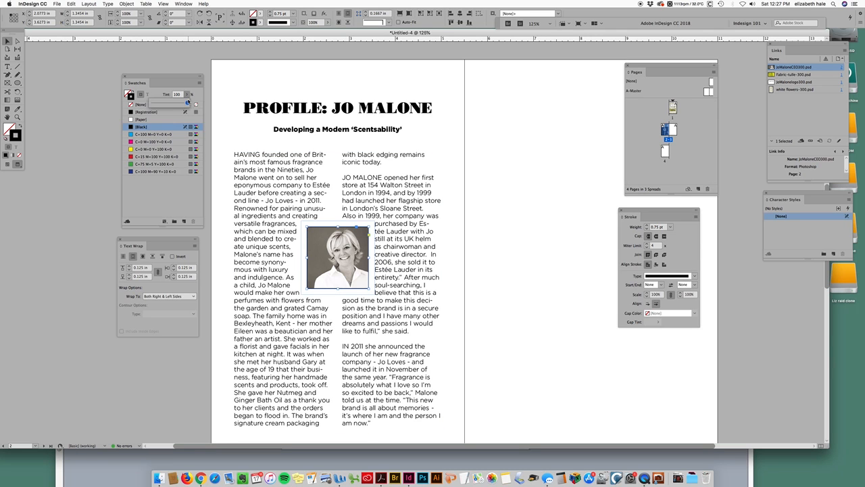
pyautogui.moveTo(187, 103); pyautogui.dragTo(171, 102)
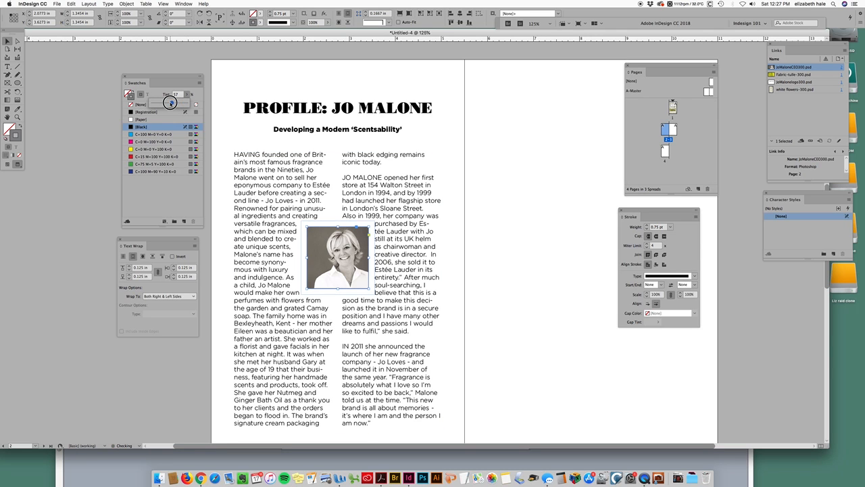
pyautogui.click(536, 174)
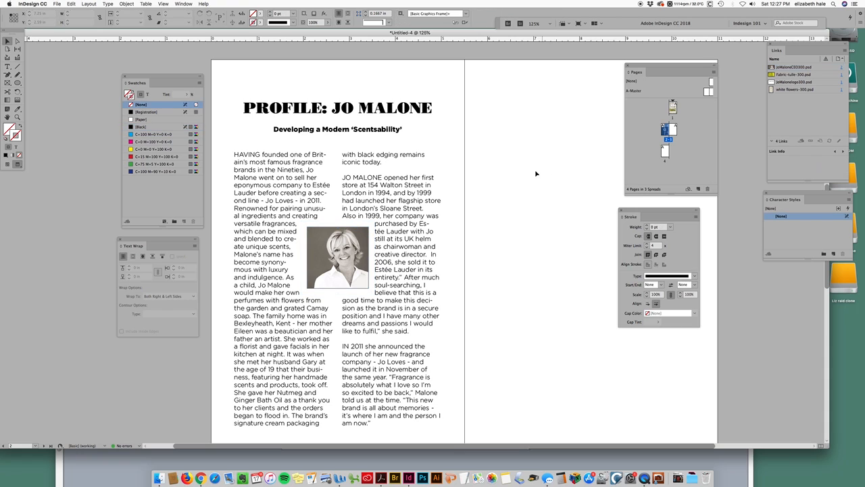
# Step: Set the tracking of the subheading "Developing a Modern 'Scentsability'" to 10, and deselect its text frame
pyautogui.click(392, 113)
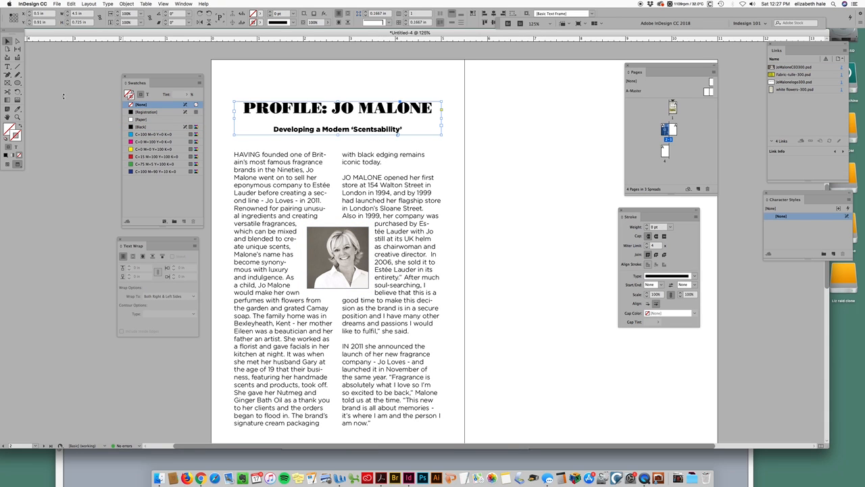
pyautogui.click(7, 66)
pyautogui.click(355, 129)
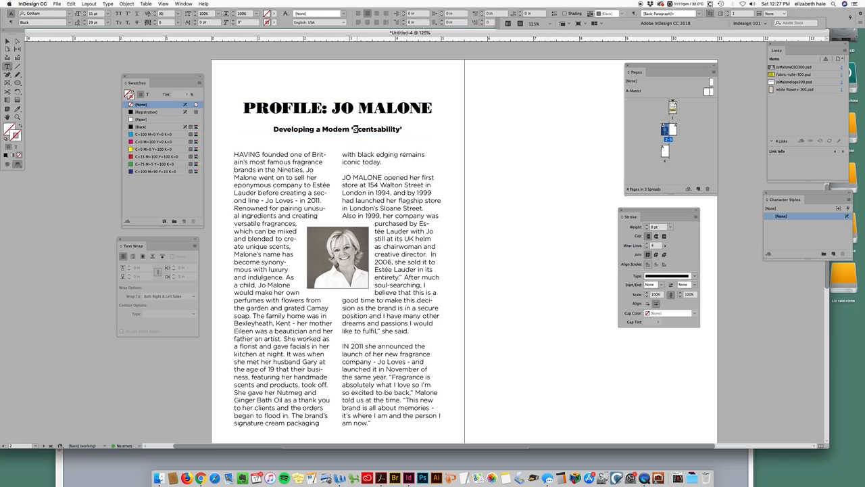
pyautogui.tripleClick(358, 131)
pyautogui.moveTo(399, 130); pyautogui.dragTo(273, 131)
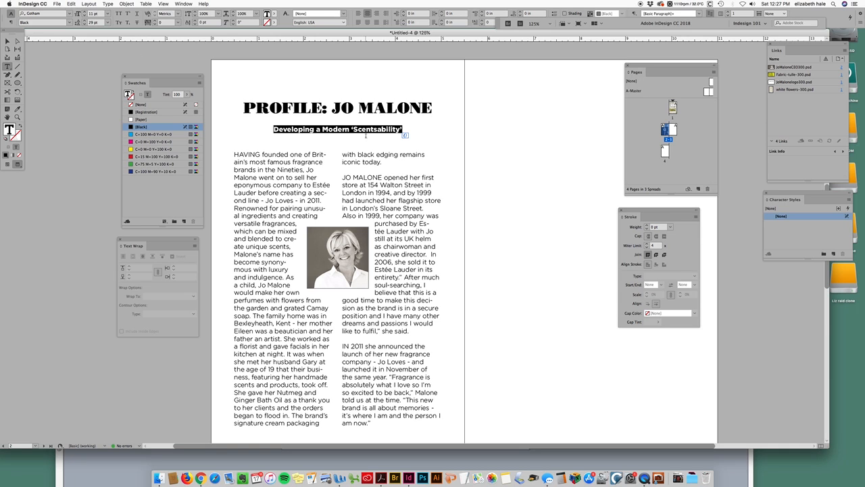
pyautogui.click(155, 21)
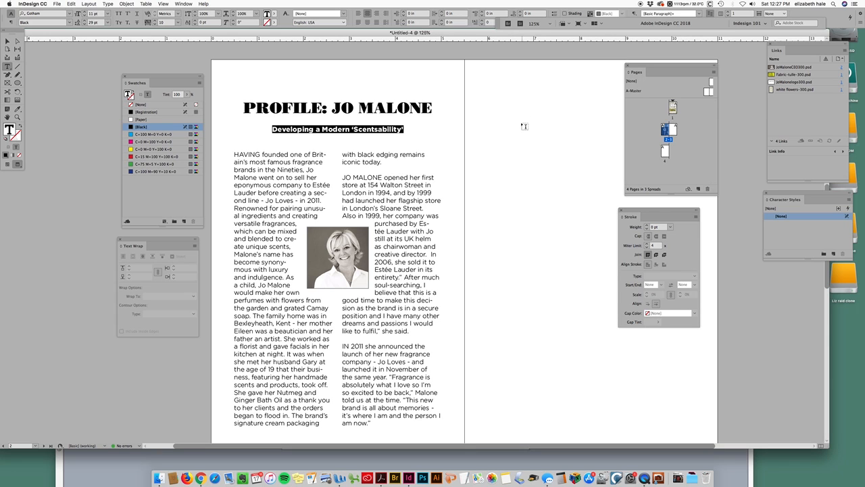
pyautogui.click(384, 133)
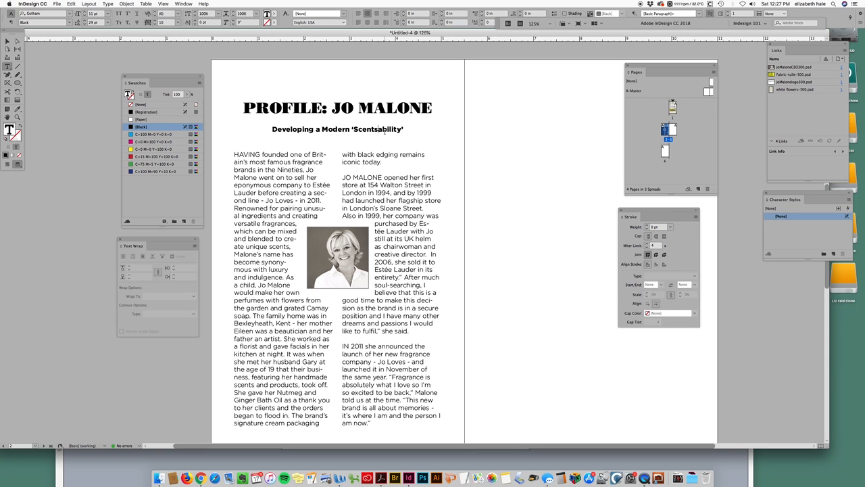
pyautogui.click(7, 41)
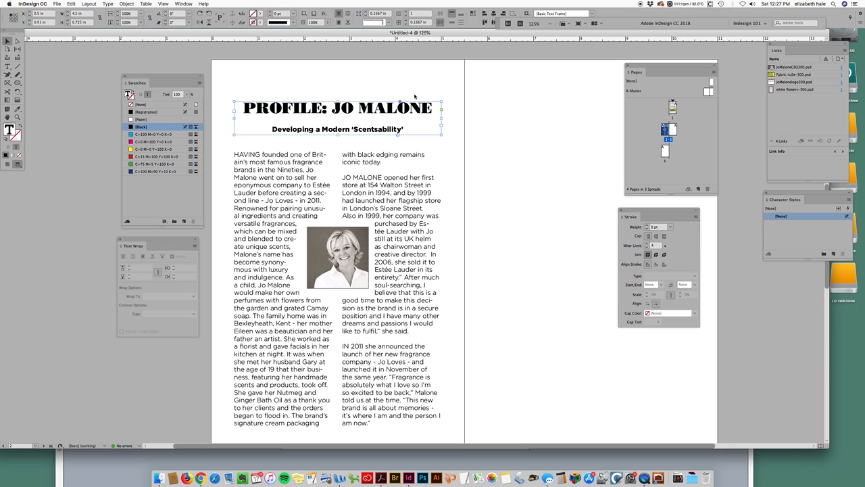
pyautogui.click(518, 161)
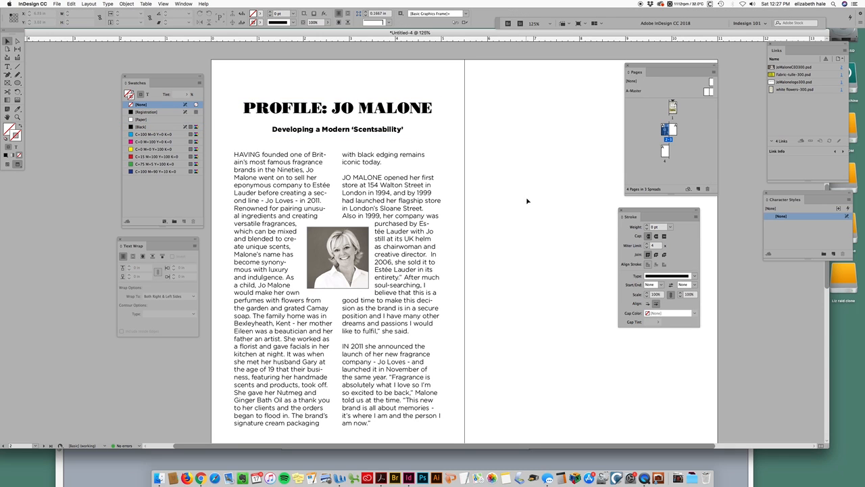
# Step: Return to the normal view with guides and frame edges, and shift the floating Swatches and Text Wrap windows slightly upward
pyautogui.press('w')
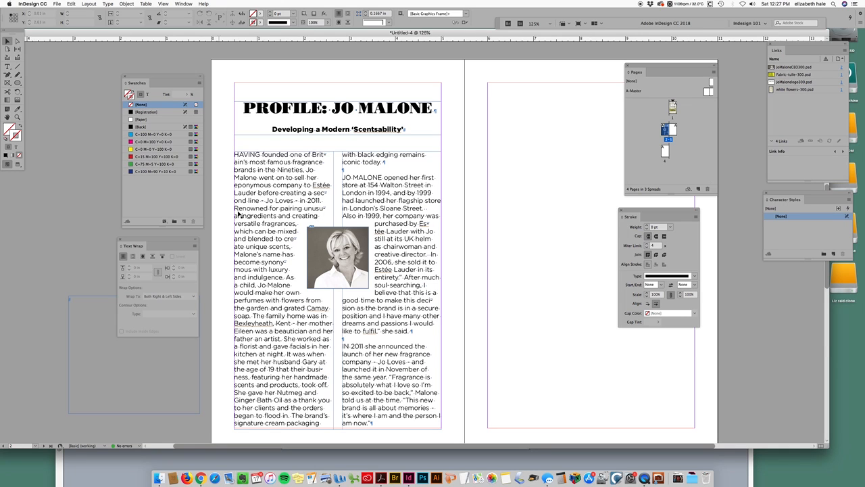
pyautogui.click(7, 66)
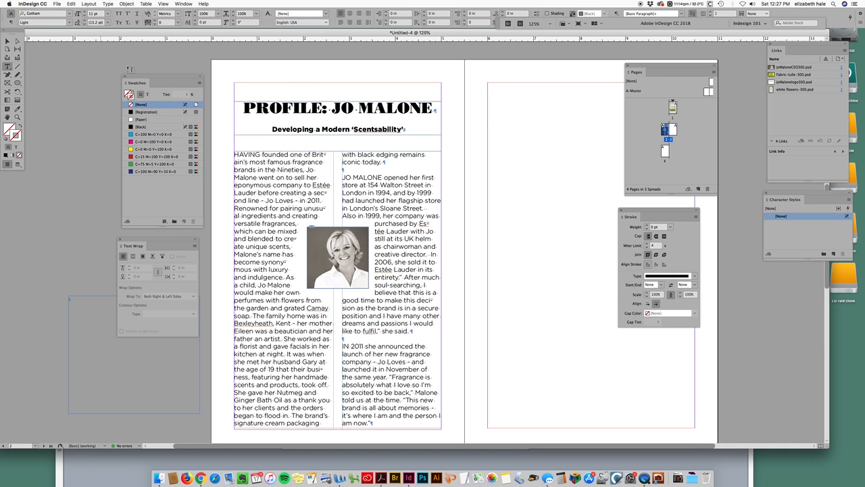
pyautogui.moveTo(177, 79); pyautogui.dragTo(177, 68)
pyautogui.moveTo(169, 238); pyautogui.dragTo(171, 231)
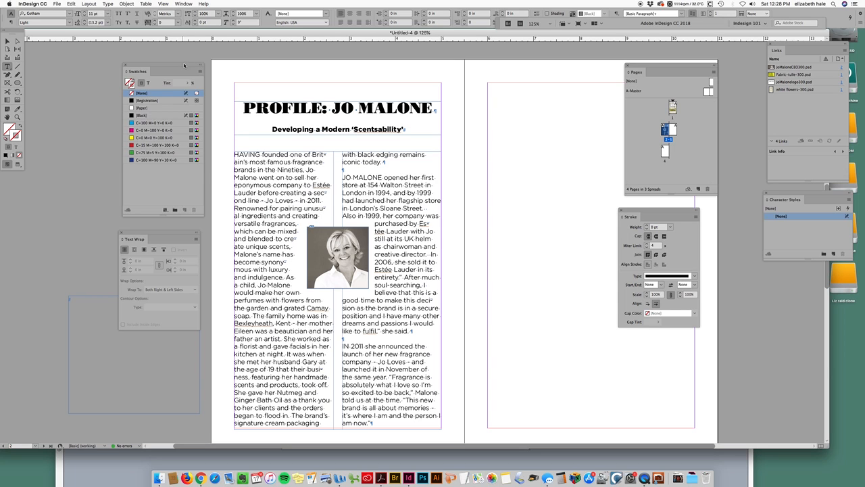
pyautogui.moveTo(184, 65); pyautogui.dragTo(189, 64)
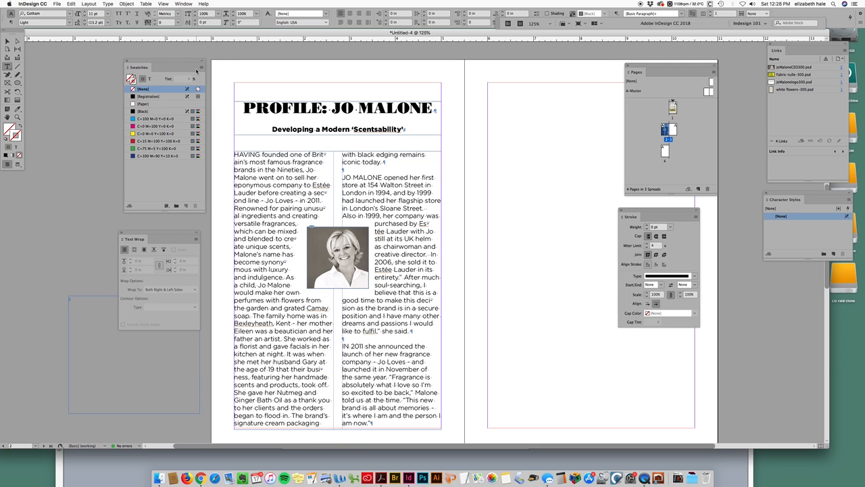
pyautogui.moveTo(174, 63); pyautogui.dragTo(175, 64)
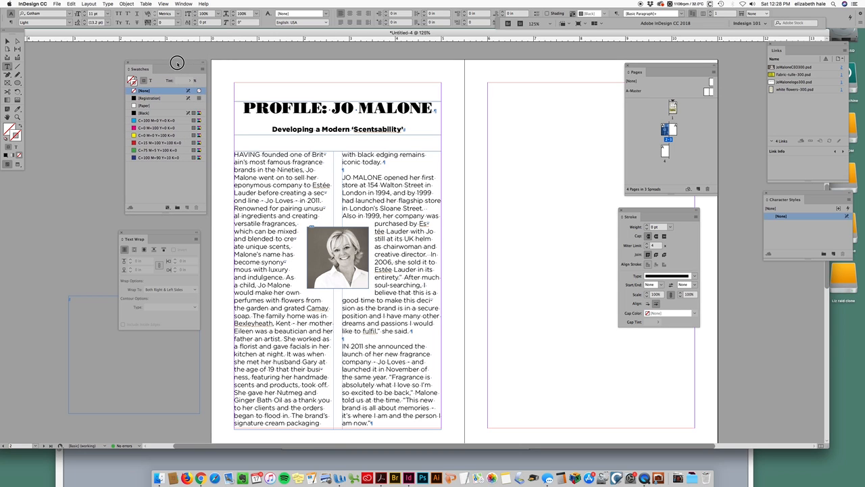
pyautogui.click(187, 3)
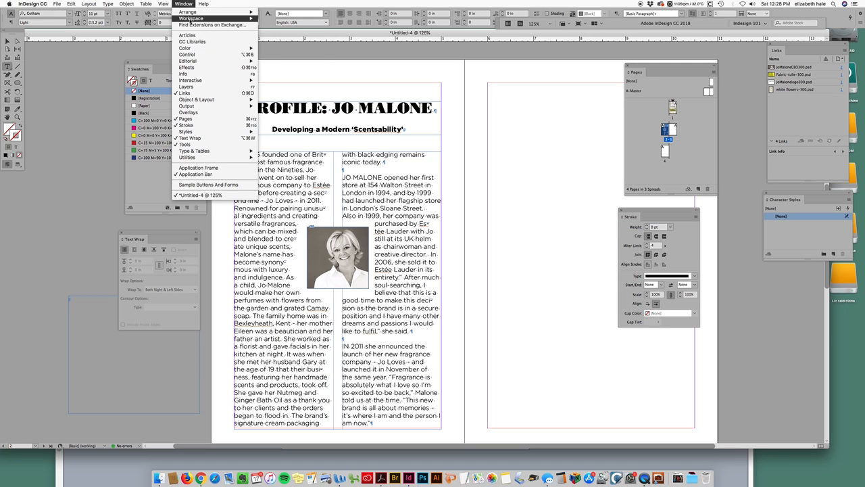
pyautogui.moveTo(254, 49)
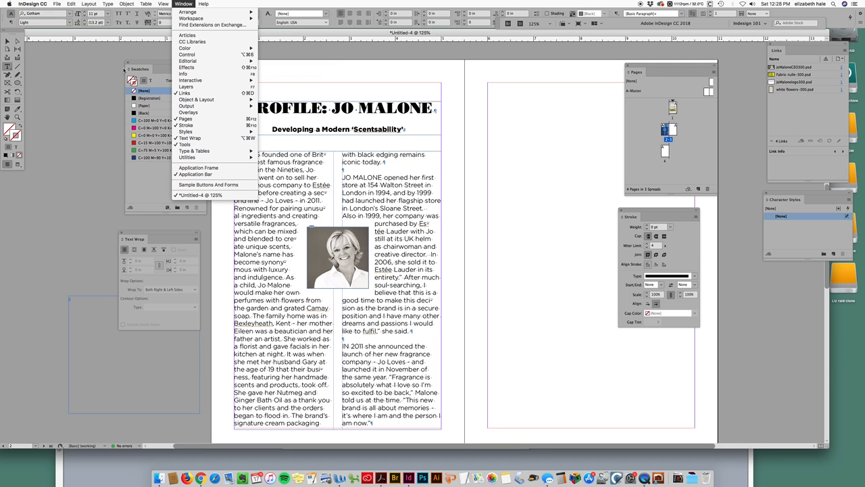
pyautogui.click(98, 67)
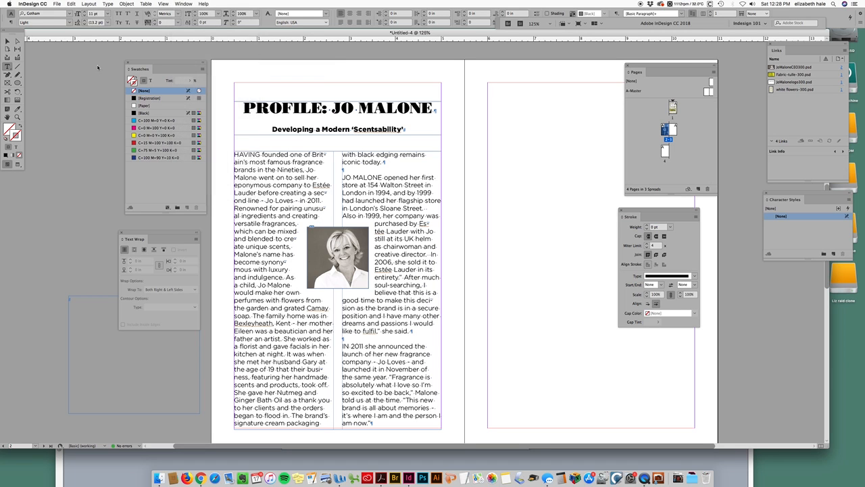
# Step: Start a new color swatch and set its color mode to PANTONE+ Color Bridge Coated
pyautogui.click(201, 69)
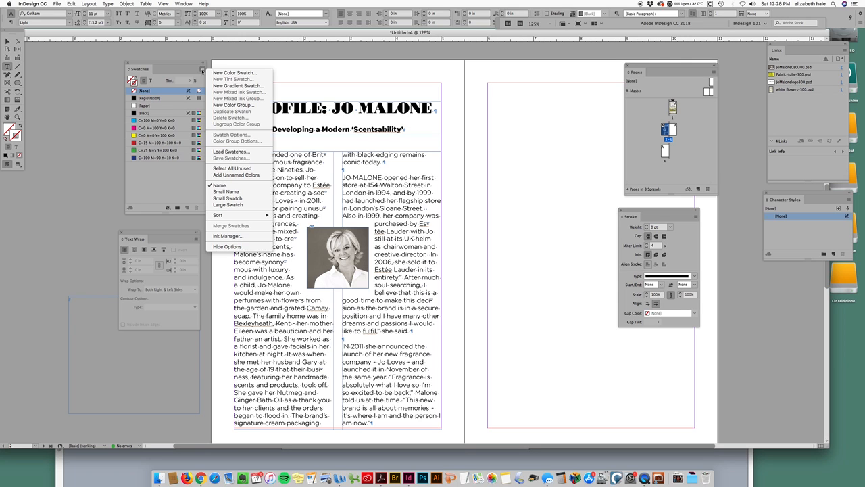
pyautogui.click(238, 73)
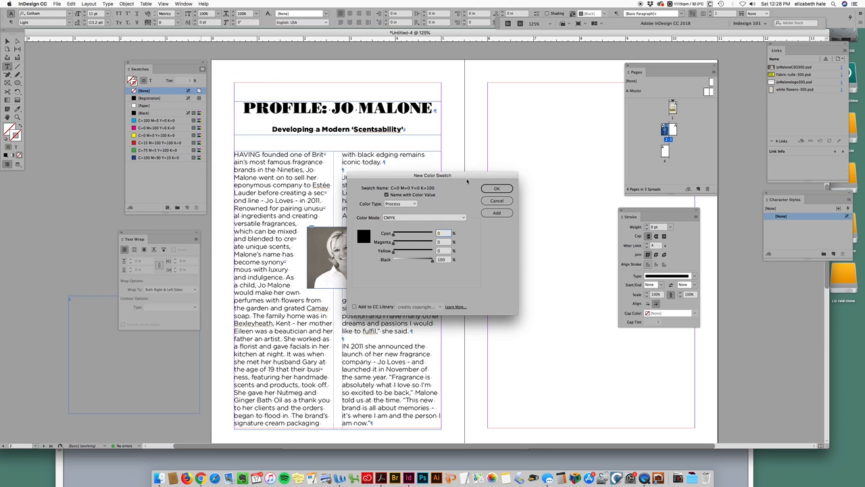
pyautogui.moveTo(467, 181); pyautogui.dragTo(554, 115)
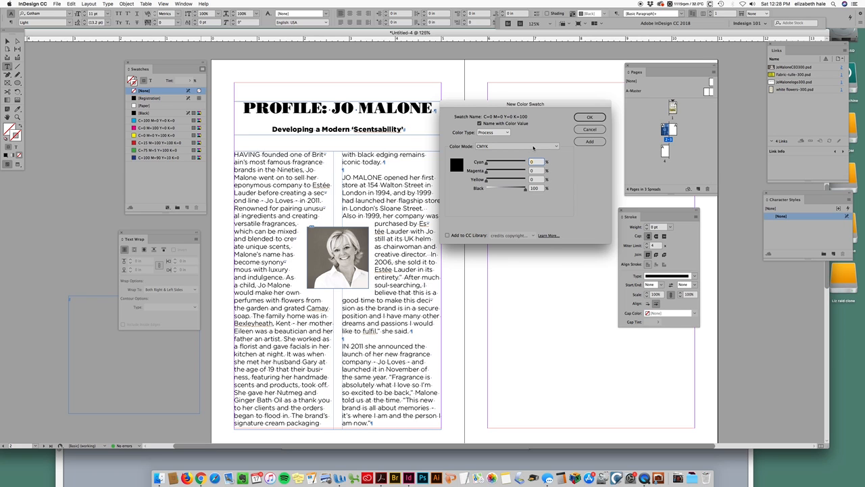
pyautogui.click(533, 148)
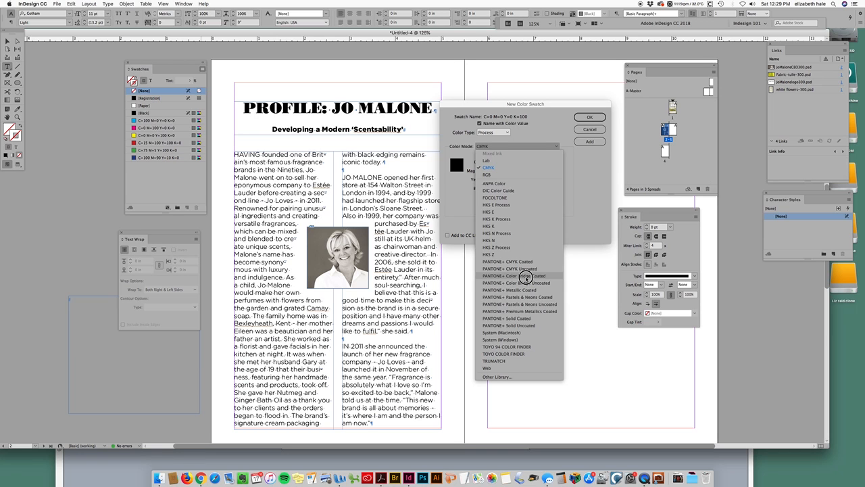
pyautogui.click(527, 277)
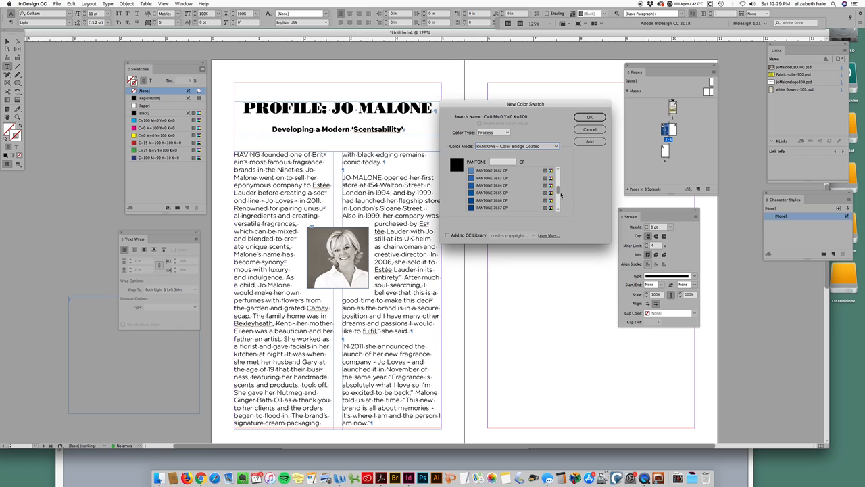
# Step: Choose the pink PANTONE 1775 CP from the color list for the new swatch
pyautogui.moveTo(560, 190)
pyautogui.mouseDown()
pyautogui.moveTo(556, 172)
pyautogui.moveTo(566, 212)
pyautogui.moveTo(558, 175)
pyautogui.moveTo(559, 184)
pyautogui.mouseUp()
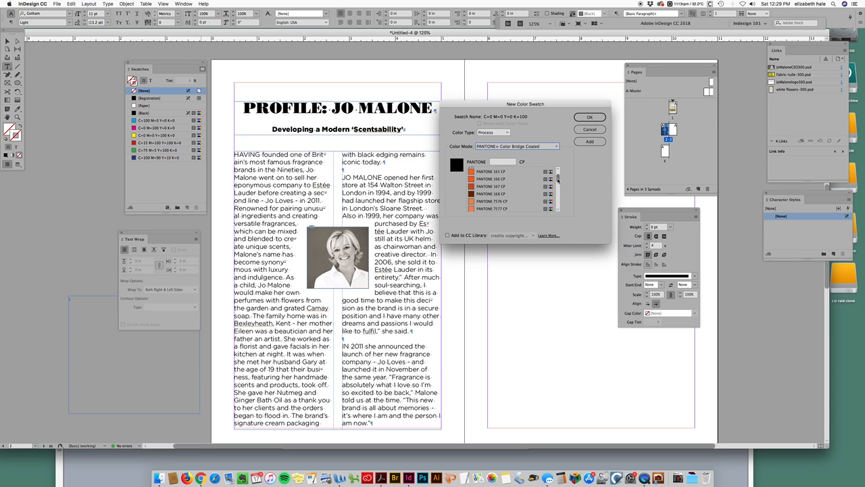
pyautogui.moveTo(558, 179); pyautogui.dragTo(557, 181)
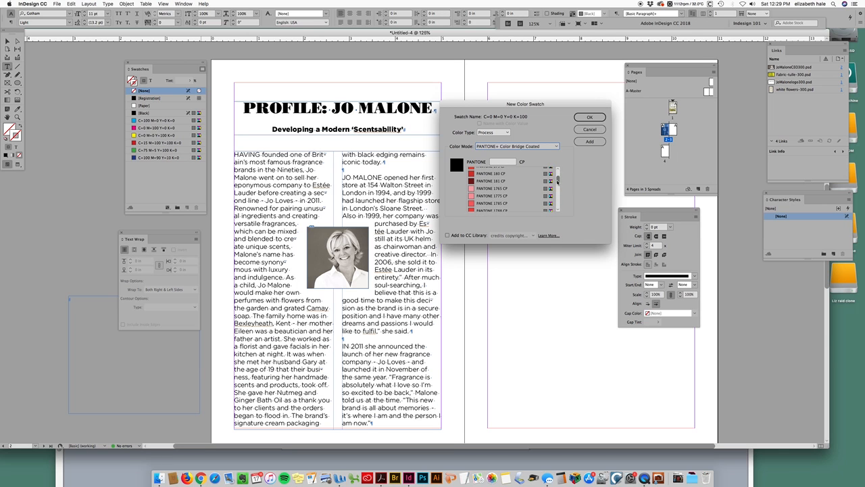
pyautogui.click(486, 196)
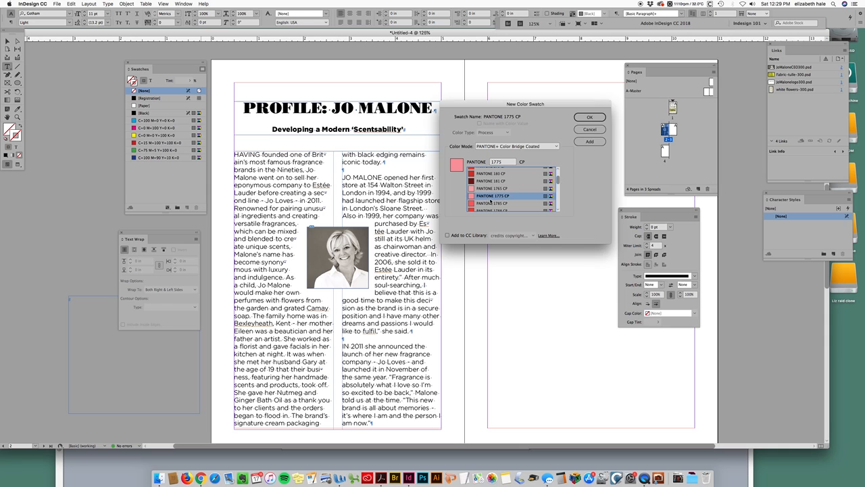
# Step: Select the two greens PANTONE 367 CP and PANTONE 368 CP together in the color list
pyautogui.moveTo(558, 182); pyautogui.dragTo(558, 183)
pyautogui.moveTo(559, 186); pyautogui.dragTo(575, 198)
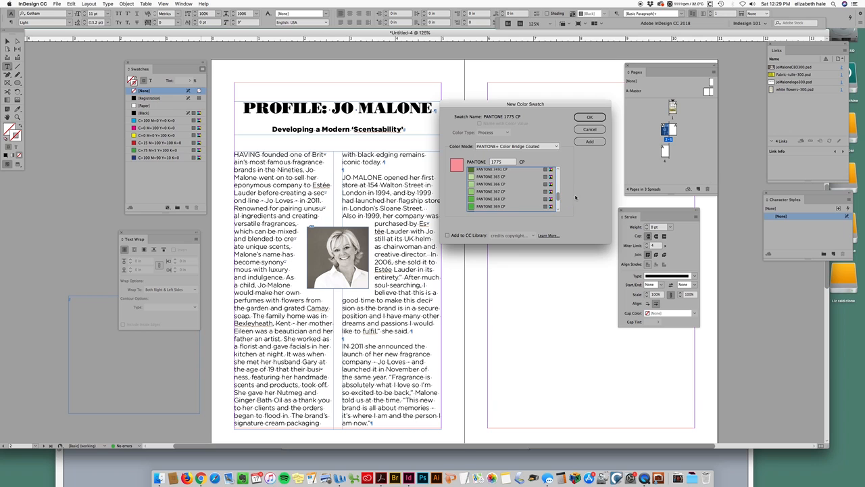
pyautogui.click(471, 192)
pyautogui.keyDown('shift'); pyautogui.click(473, 199); pyautogui.keyUp('shift')
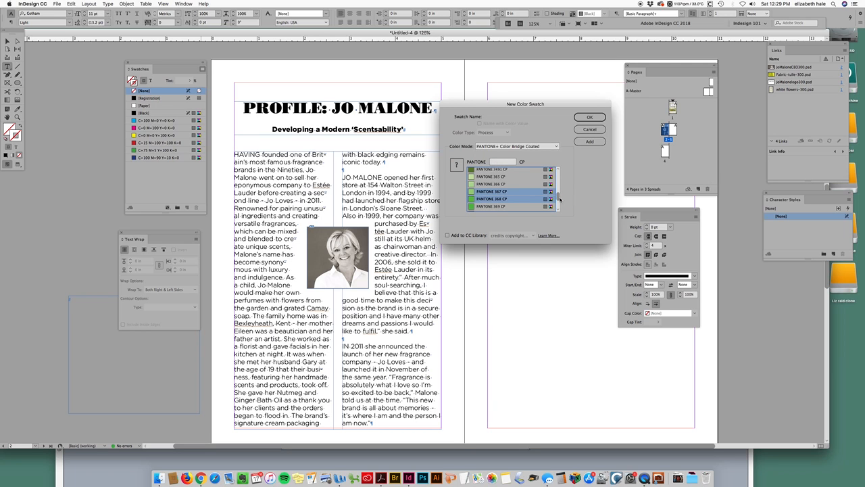
# Step: Add PANTONE 7760 CP and PANTONE 7758 CP to the document's swatches and finish creating swatches
pyautogui.moveTo(558, 196); pyautogui.dragTo(558, 198)
pyautogui.click(500, 190)
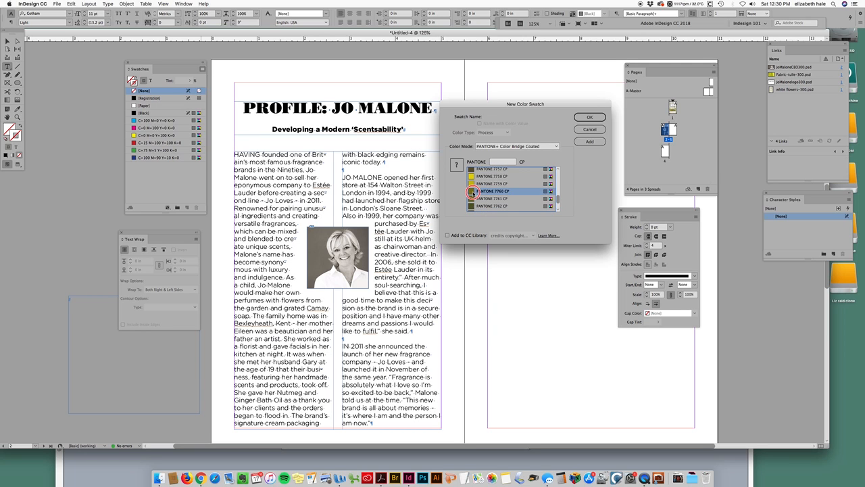
pyautogui.click(590, 143)
pyautogui.keyDown('super'); pyautogui.click(492, 176); pyautogui.keyUp('super')
pyautogui.click(591, 143)
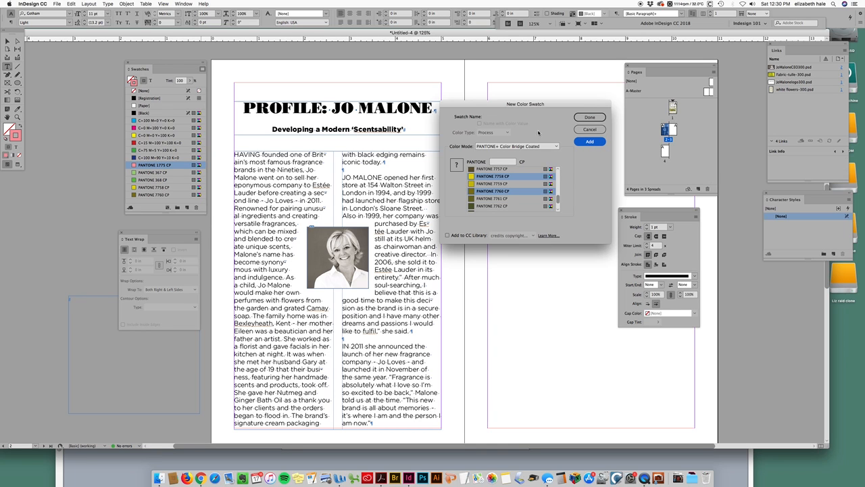
pyautogui.click(590, 117)
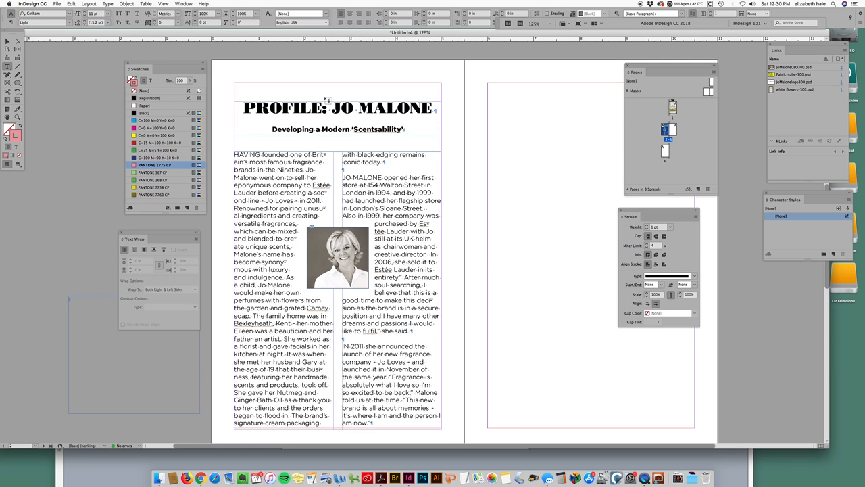
# Step: Color the words "JO MALONE" in the headline with PANTONE 1775 CP after trying the two Pantone greens
pyautogui.click(7, 67)
pyautogui.moveTo(332, 109); pyautogui.dragTo(438, 108)
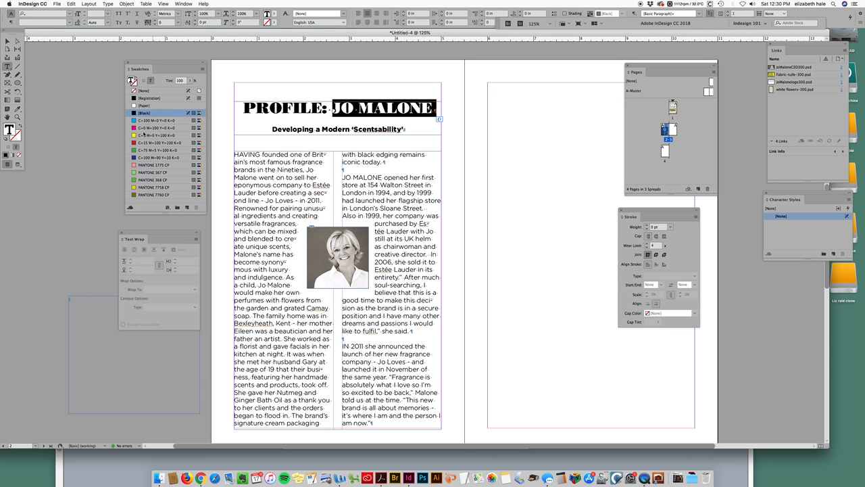
pyautogui.click(144, 180)
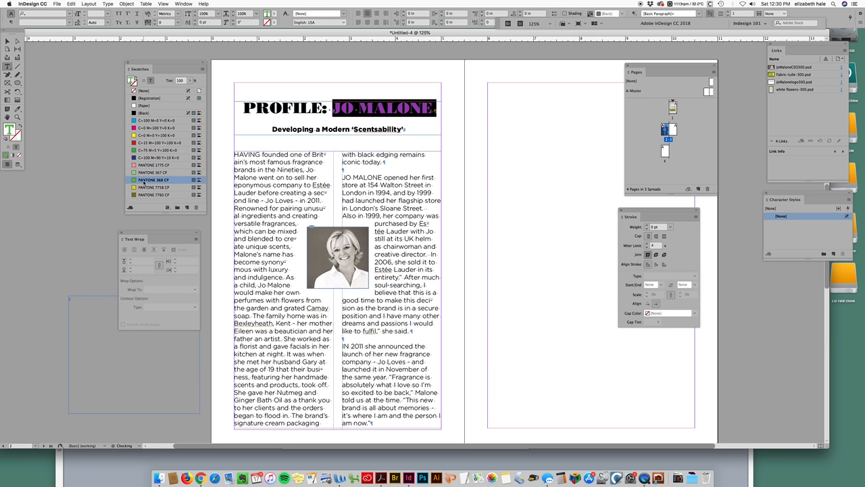
pyautogui.click(146, 173)
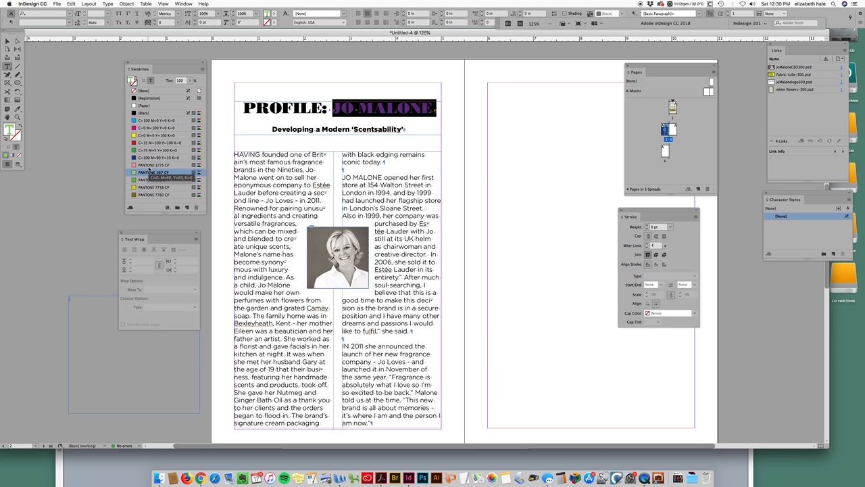
pyautogui.click(151, 165)
pyautogui.click(482, 113)
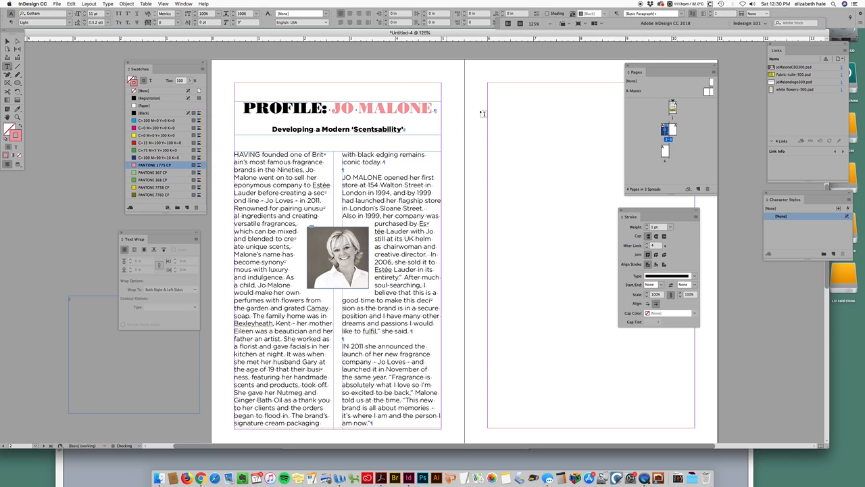
# Step: Recolor the portrait photo's stroke with PANTONE 1775 CP at 100% tint, and deselect the photo
pyautogui.press('Escape')
pyautogui.click(335, 242)
pyautogui.click(335, 241)
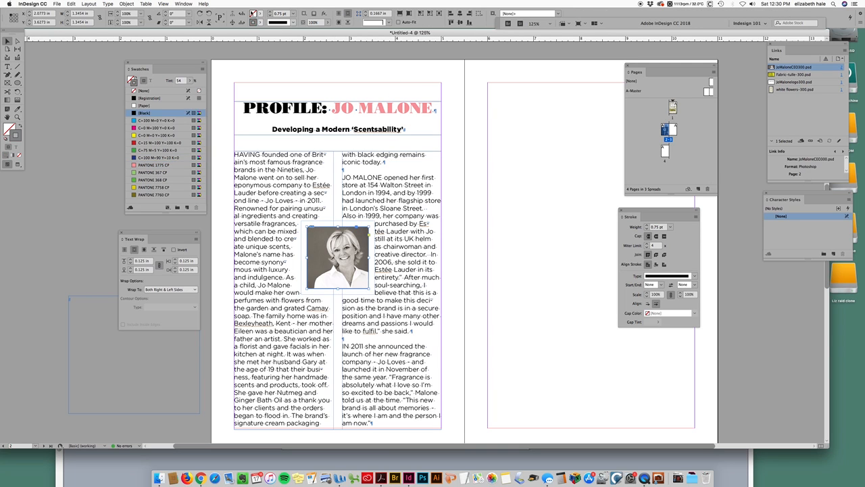
pyautogui.click(260, 23)
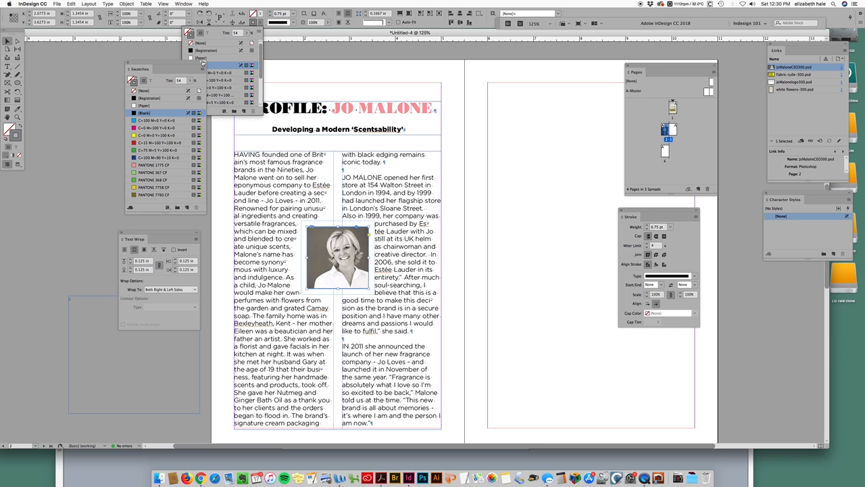
pyautogui.moveTo(193, 64)
pyautogui.mouseDown()
pyautogui.moveTo(157, 70)
pyautogui.moveTo(181, 62)
pyautogui.mouseUp()
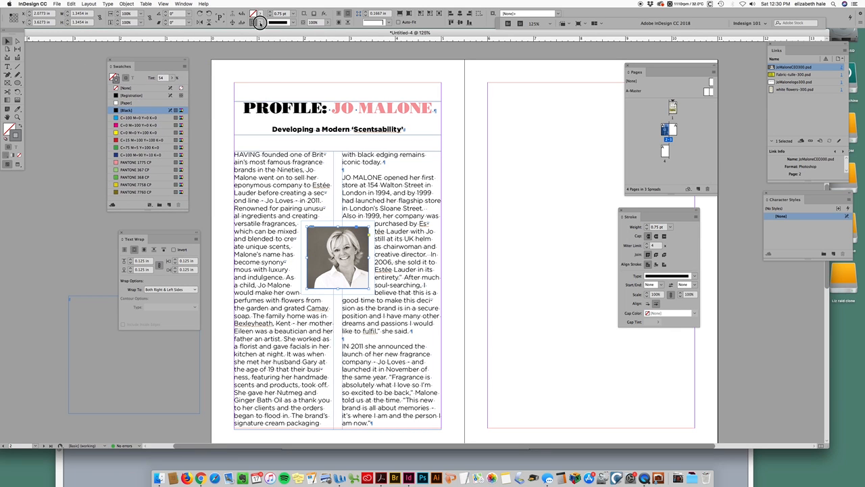
pyautogui.click(260, 23)
pyautogui.scroll(-2, 260, 71)
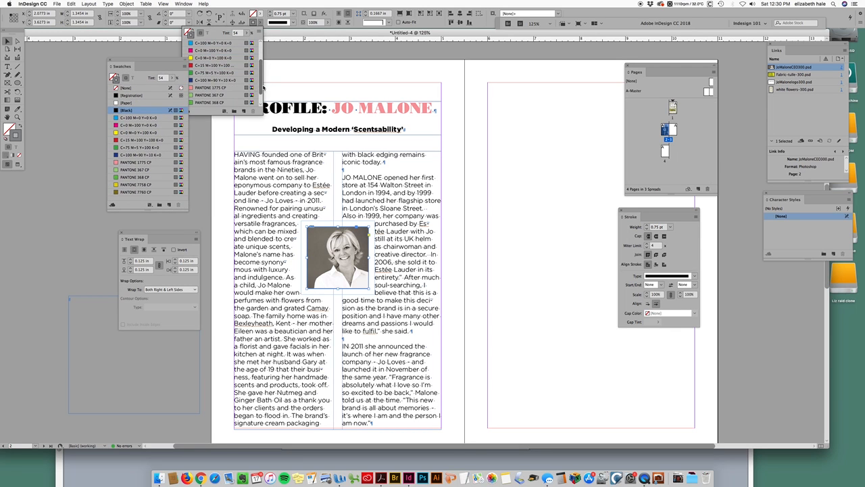
pyautogui.click(247, 33)
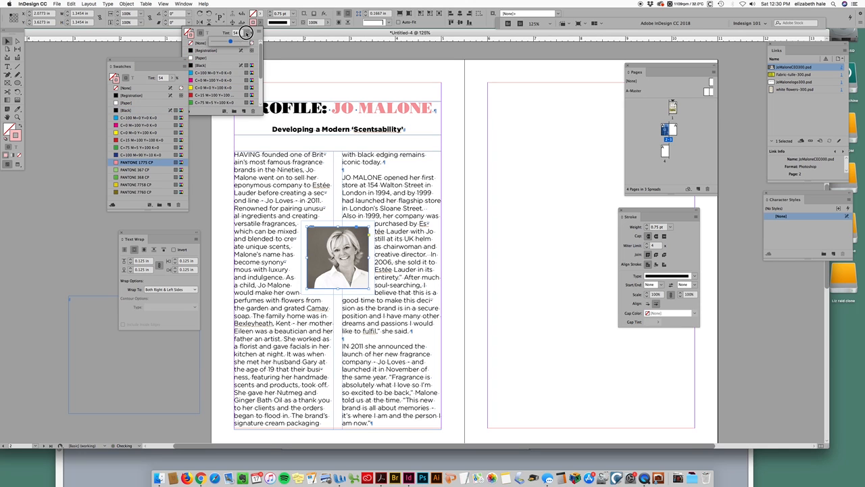
pyautogui.moveTo(232, 42); pyautogui.dragTo(250, 42)
pyautogui.click(506, 241)
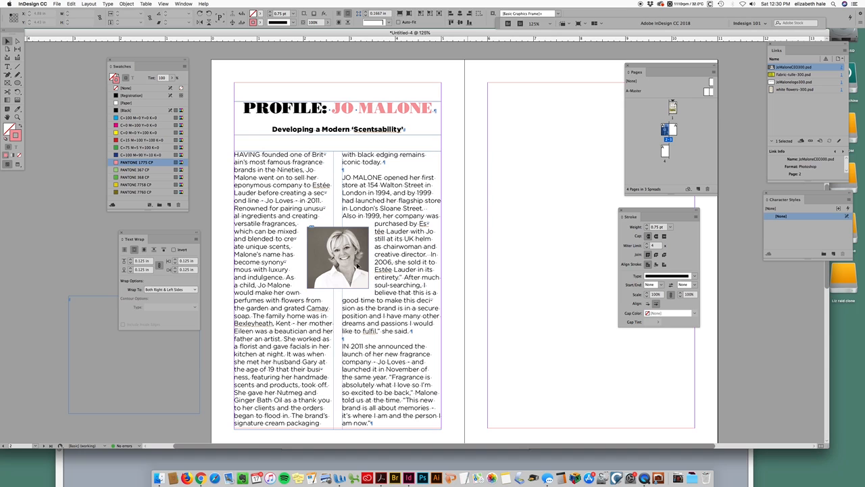
pyautogui.click(501, 243)
# Step: Thicken the portrait photo's stroke, trying 8 pt before settling on 5 pt
pyautogui.click(350, 278)
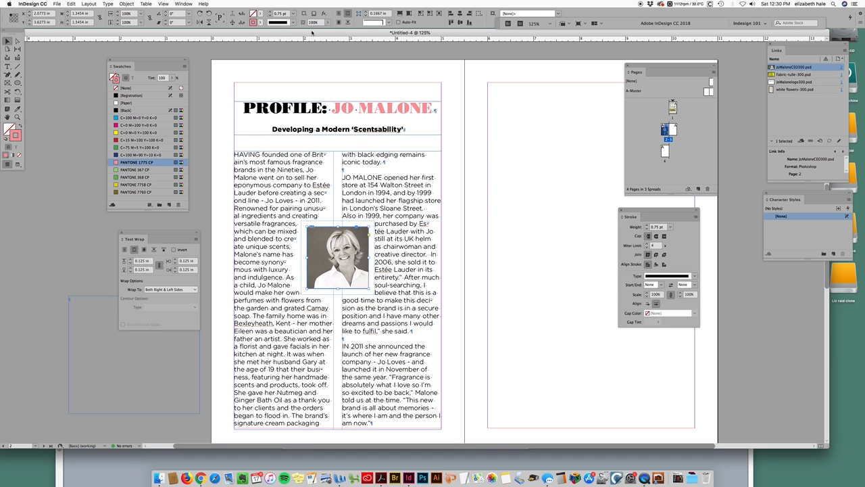
pyautogui.click(540, 214)
pyautogui.click(335, 262)
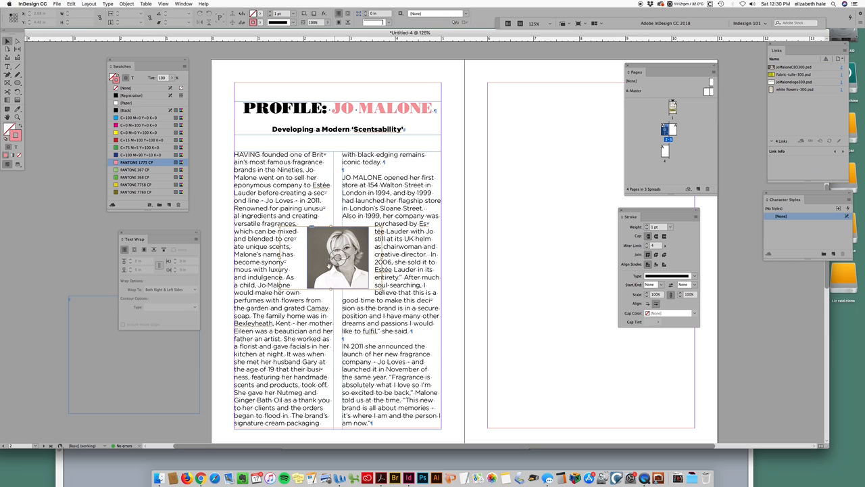
pyautogui.click(365, 289)
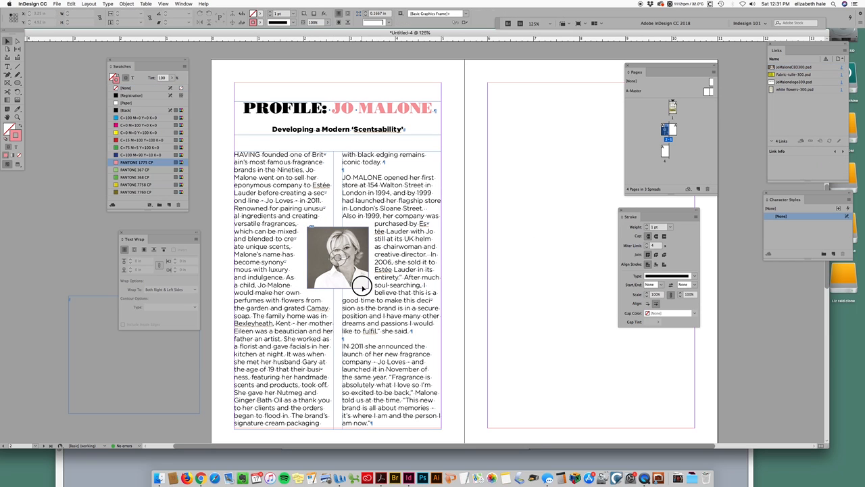
pyautogui.click(291, 14)
pyautogui.click(287, 100)
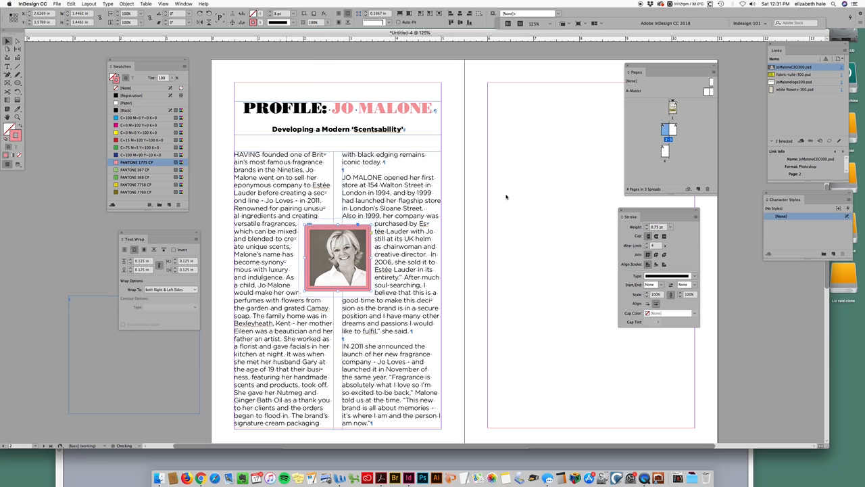
pyautogui.click(293, 13)
pyautogui.click(280, 78)
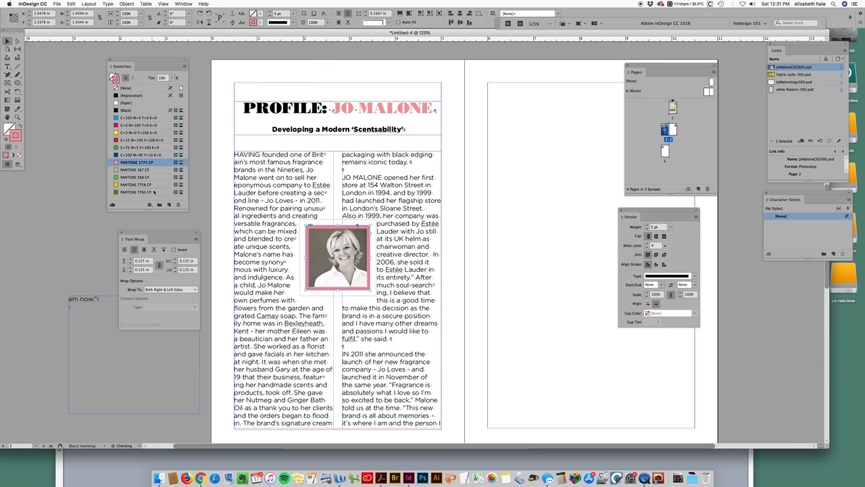
# Step: Lighten the portrait photo's pink stroke to a 30% tint, and preview the spread without guides or frame edges
pyautogui.click(172, 78)
pyautogui.moveTo(172, 87); pyautogui.dragTo(143, 86)
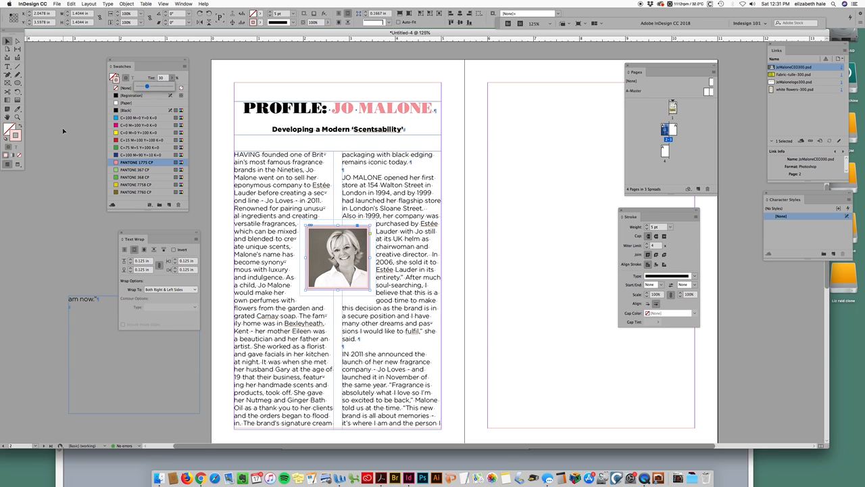
pyautogui.click(68, 151)
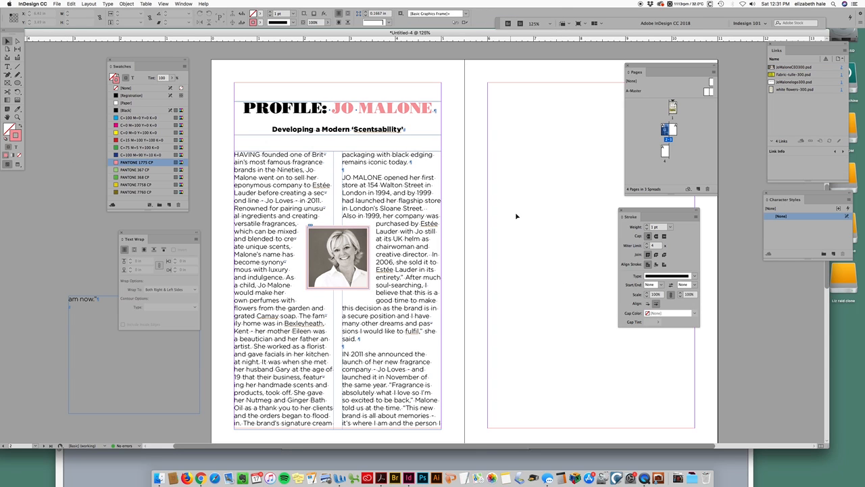
pyautogui.press('w')
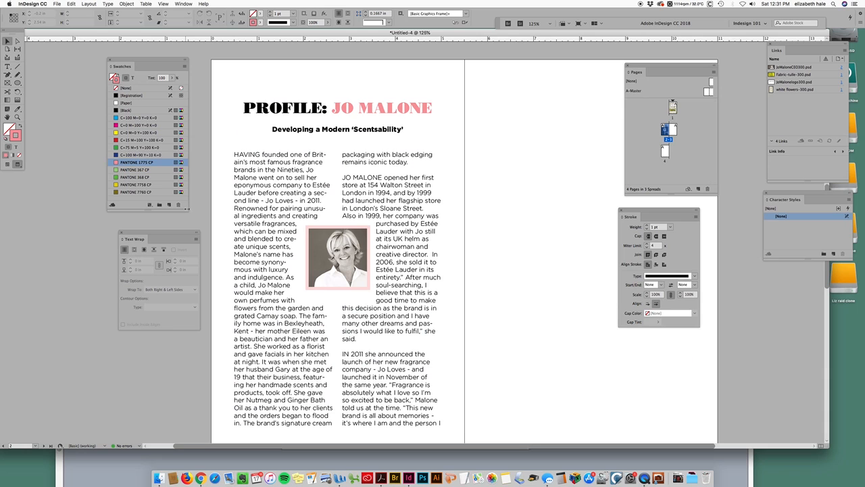
# Step: Add the blue PANTONE 2718 CP from the PANTONE+ Color Bridge Coated library as a new color swatch
pyautogui.moveTo(187, 209); pyautogui.dragTo(190, 205)
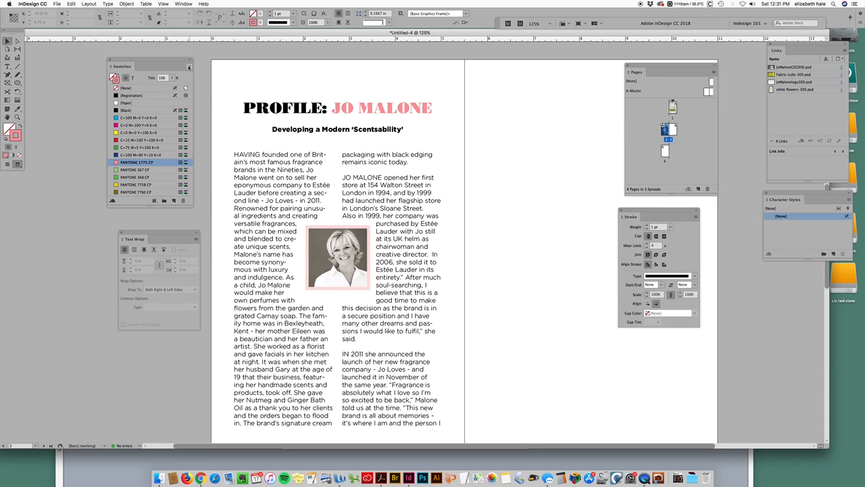
pyautogui.click(189, 67)
pyautogui.click(207, 71)
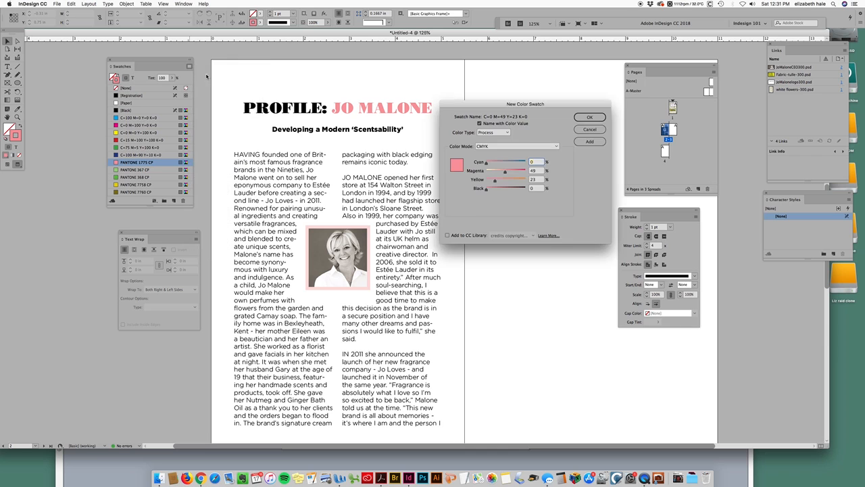
pyautogui.click(507, 146)
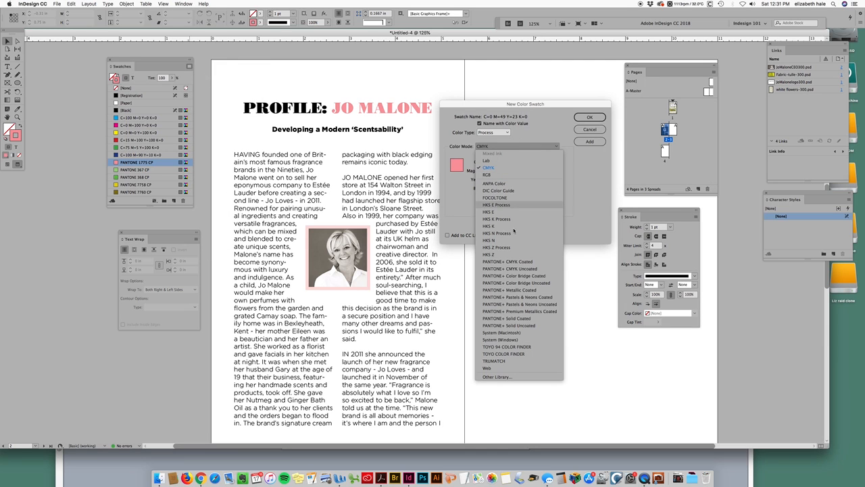
pyautogui.click(520, 277)
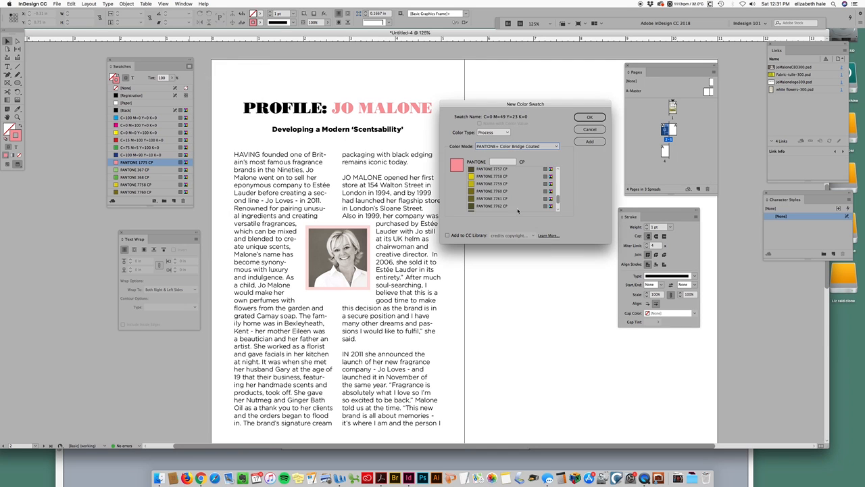
pyautogui.moveTo(559, 200); pyautogui.dragTo(558, 188)
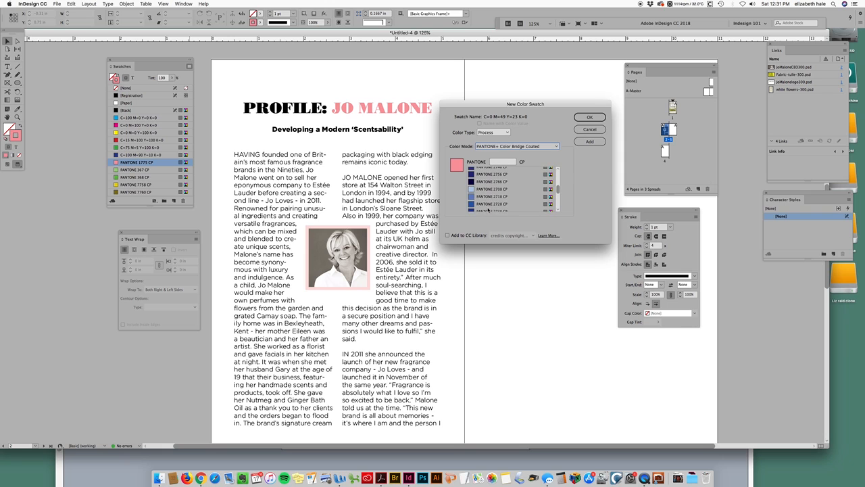
pyautogui.click(489, 196)
pyautogui.click(588, 142)
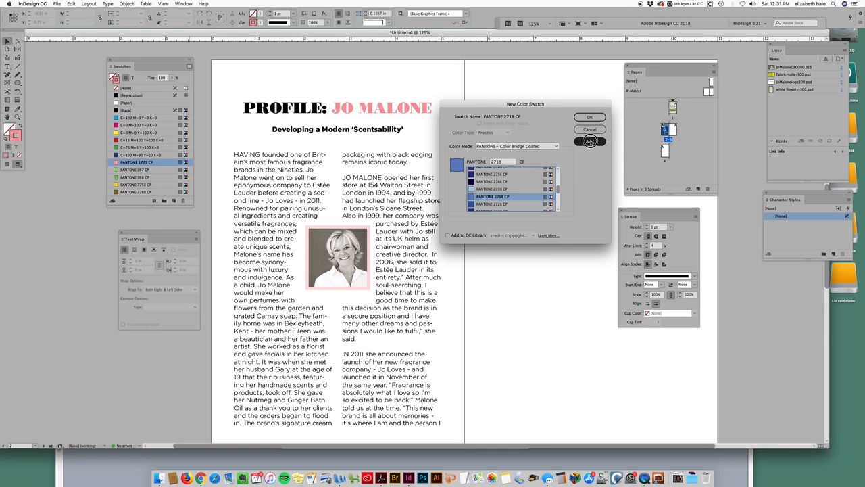
pyautogui.click(591, 118)
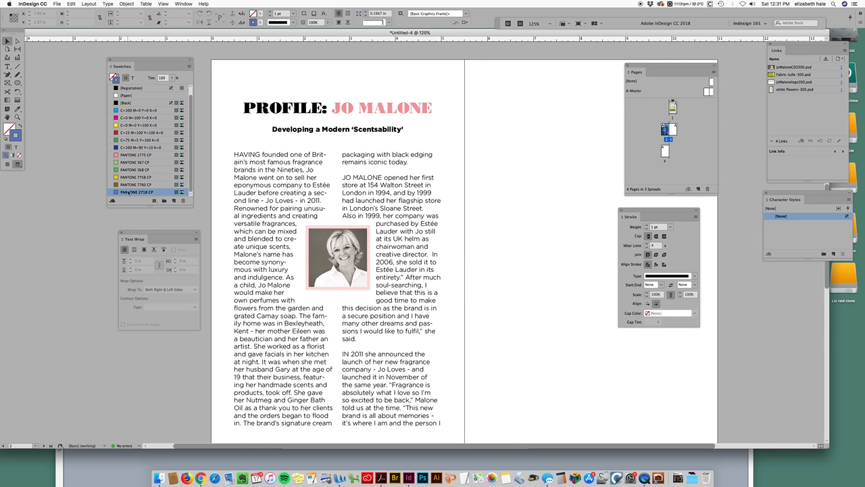
pyautogui.scroll(1, 129, 193)
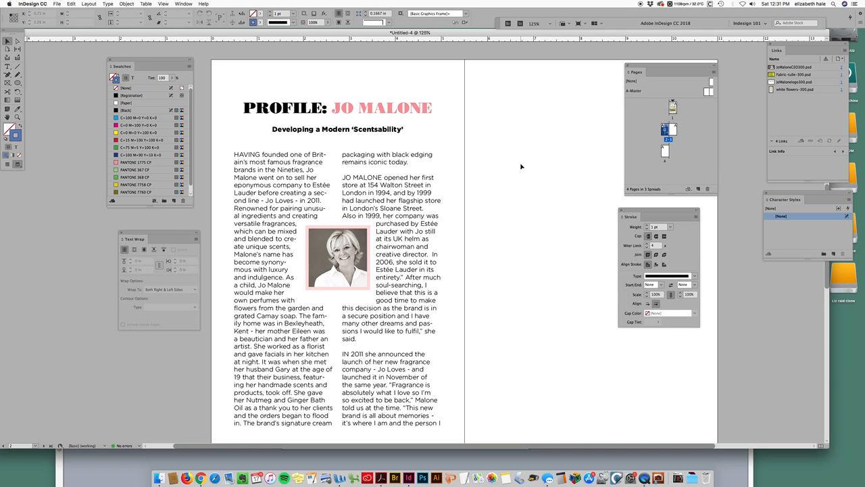
# Step: Show guides and frame edges again, go to blank page 3, and move the Pages and Stroke panels clear of the spread
pyautogui.moveTo(650, 66); pyautogui.dragTo(668, 63)
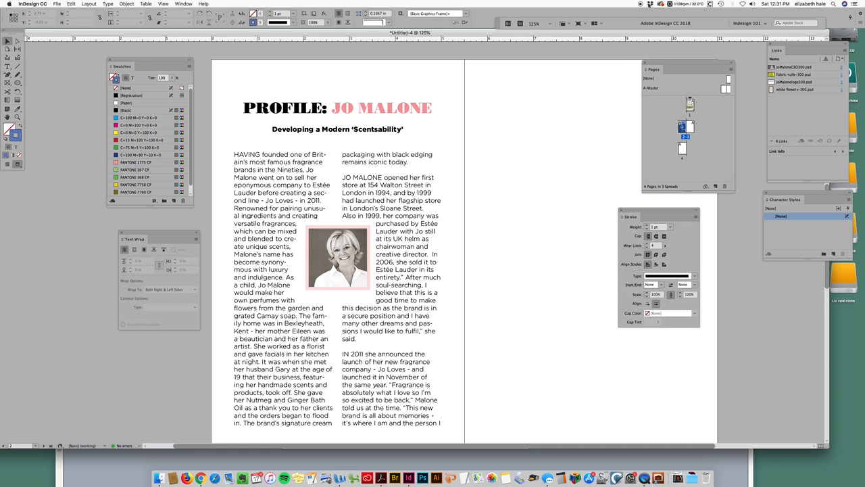
pyautogui.press('super+minus')
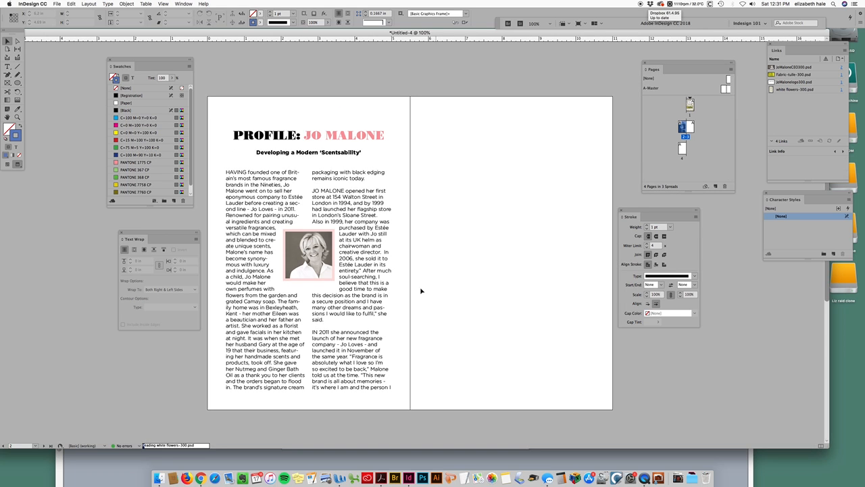
pyautogui.press('w')
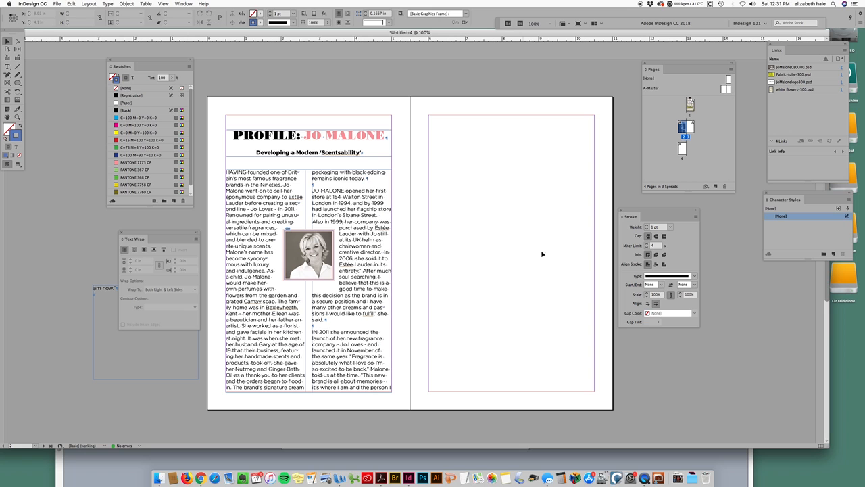
pyautogui.doubleClick(690, 127)
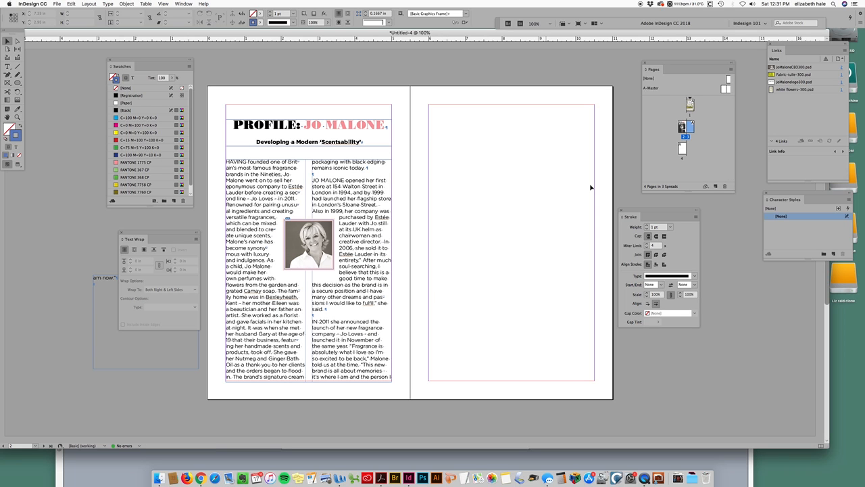
pyautogui.moveTo(648, 209); pyautogui.dragTo(664, 204)
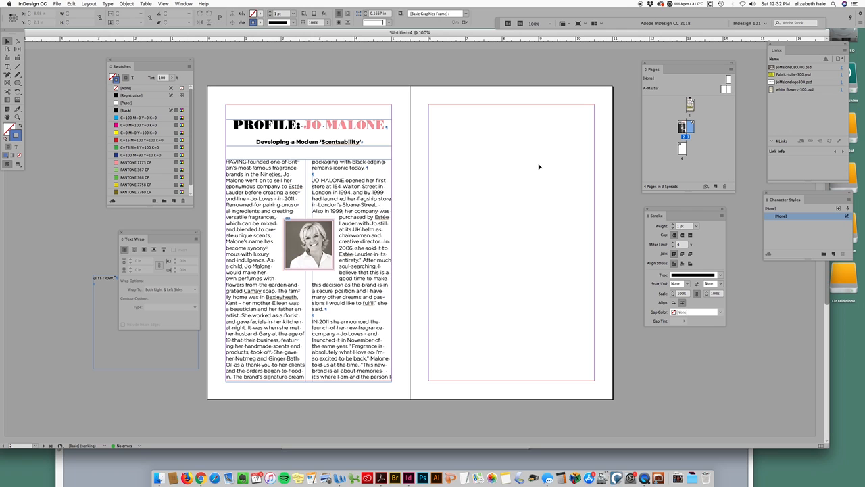
# Step: Load all six product images from the "prepped 4in-300 JM products" folder for placing
pyautogui.press('super+d')
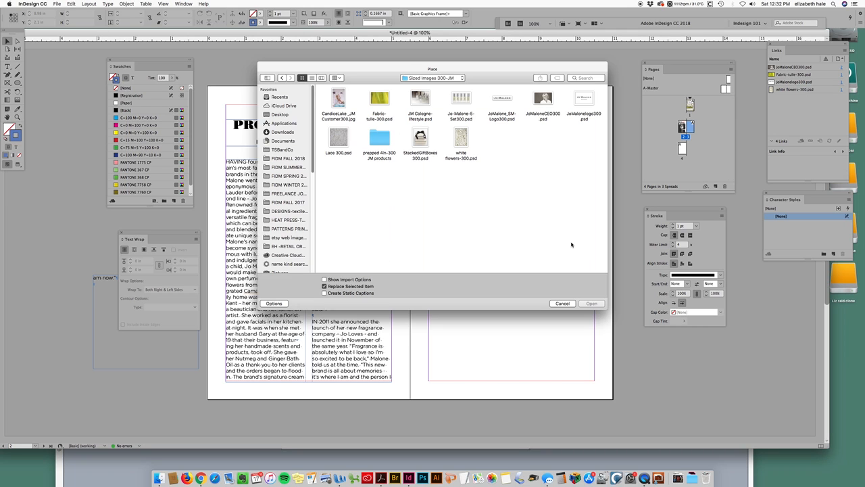
pyautogui.doubleClick(379, 138)
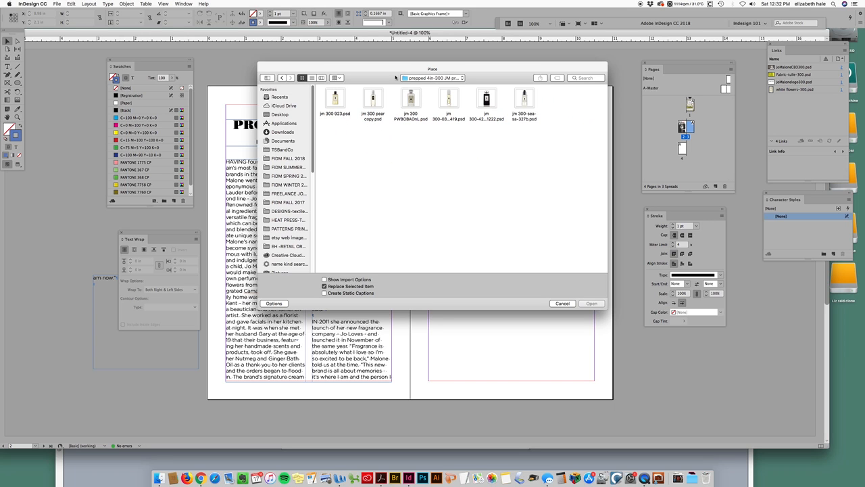
pyautogui.click(419, 78)
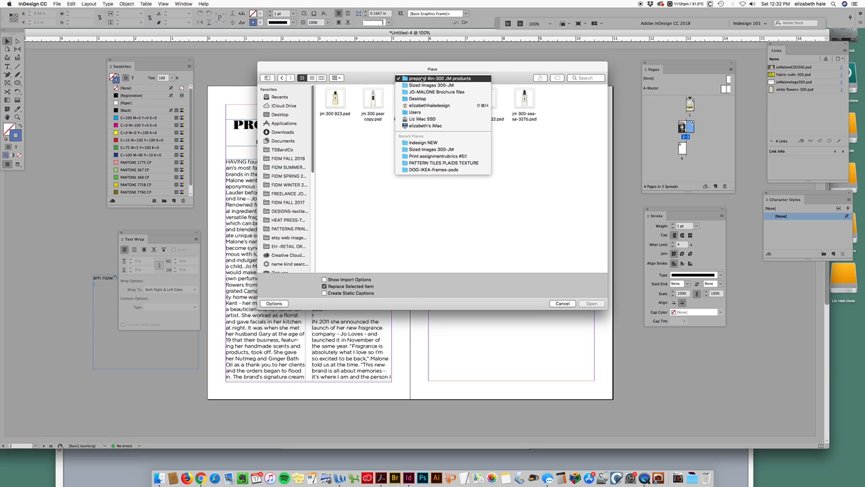
pyautogui.click(360, 178)
pyautogui.click(336, 102)
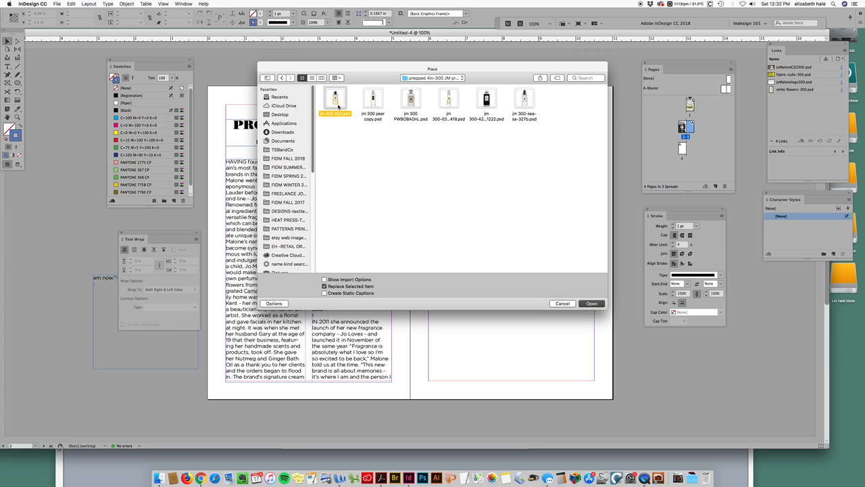
pyautogui.keyDown('shift'); pyautogui.click(371, 102); pyautogui.keyUp('shift')
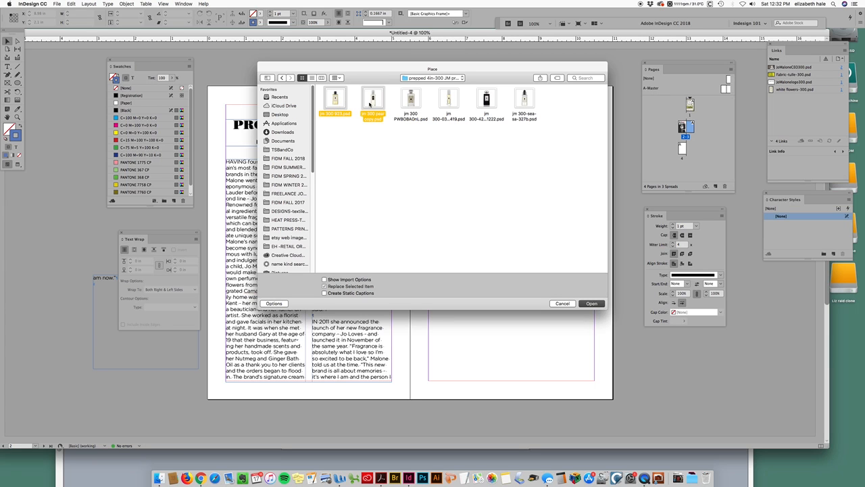
pyautogui.keyDown('shift'); pyautogui.click(410, 102); pyautogui.keyUp('shift')
pyautogui.keyDown('shift'); pyautogui.click(448, 102); pyautogui.keyUp('shift')
pyautogui.keyDown('shift'); pyautogui.click(486, 101); pyautogui.keyUp('shift')
pyautogui.keyDown('shift'); pyautogui.click(527, 102); pyautogui.keyUp('shift')
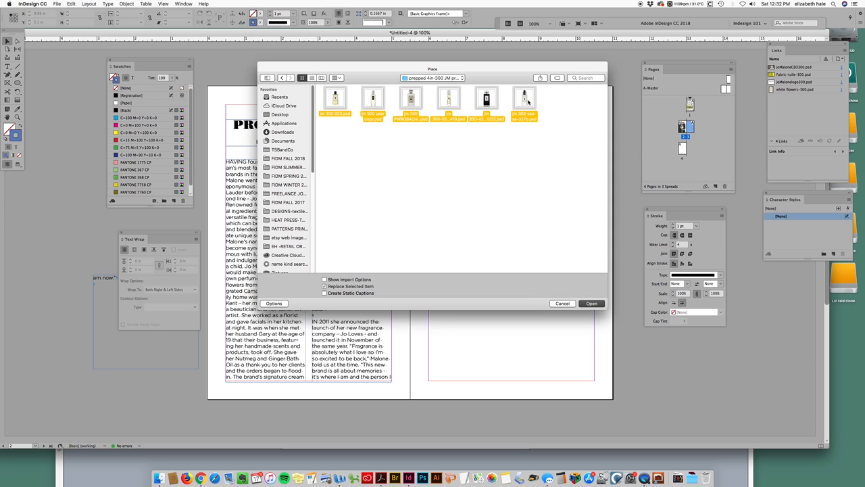
pyautogui.click(596, 305)
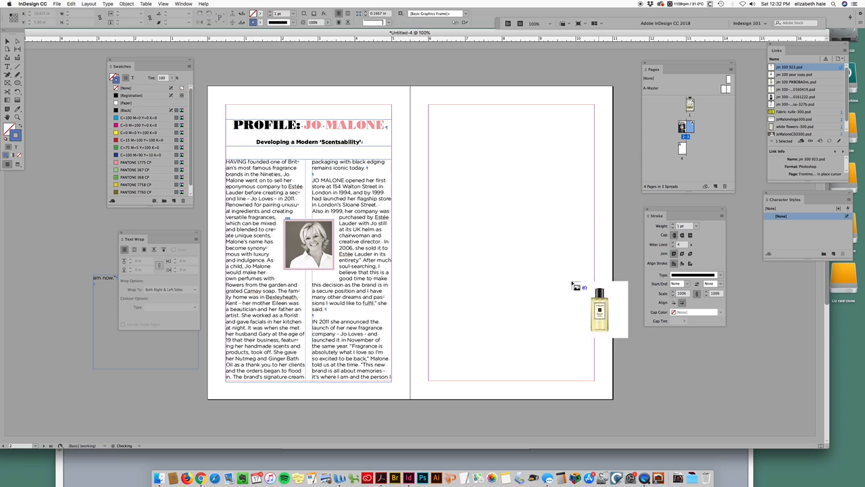
# Step: Draw out a gridded placement area for the images on page 3, from the upper-left margin corner across to the opposite margin
pyautogui.click(446, 124)
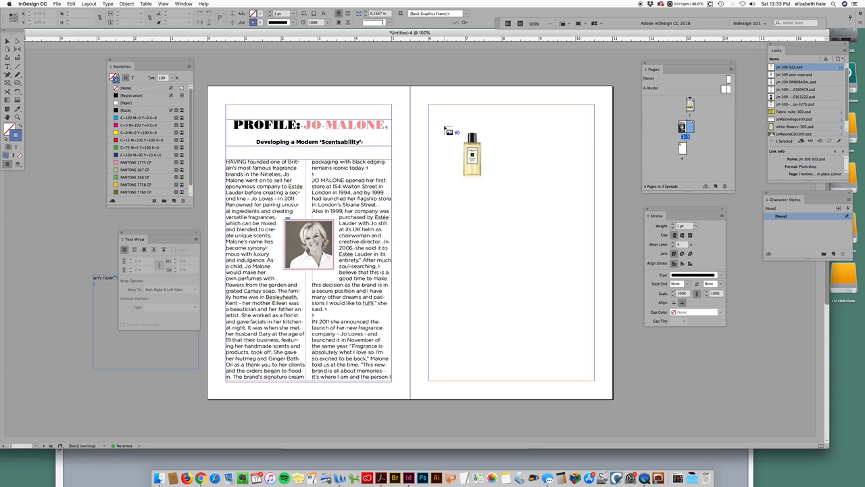
pyautogui.press('shift+super')
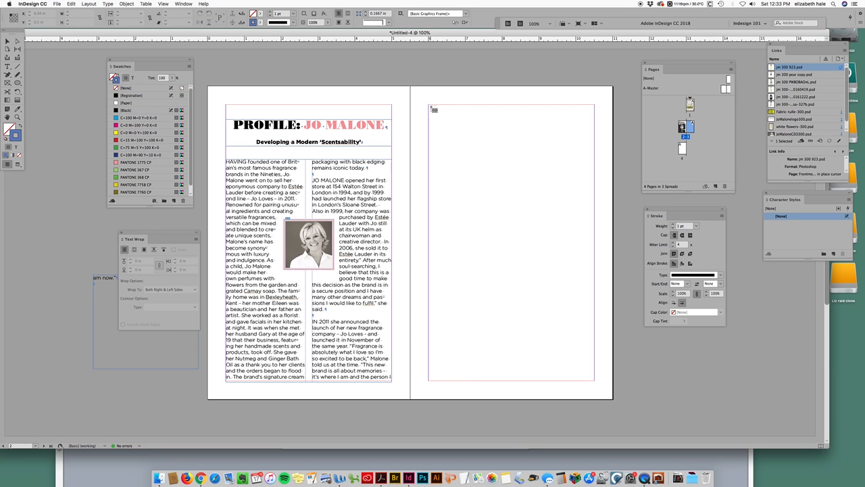
pyautogui.moveTo(432, 108); pyautogui.dragTo(595, 279)
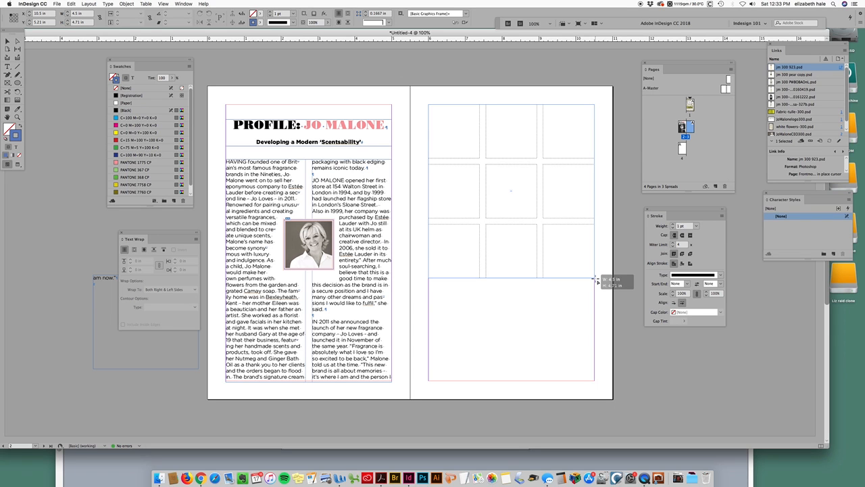
pyautogui.moveTo(596, 278); pyautogui.dragTo(595, 304)
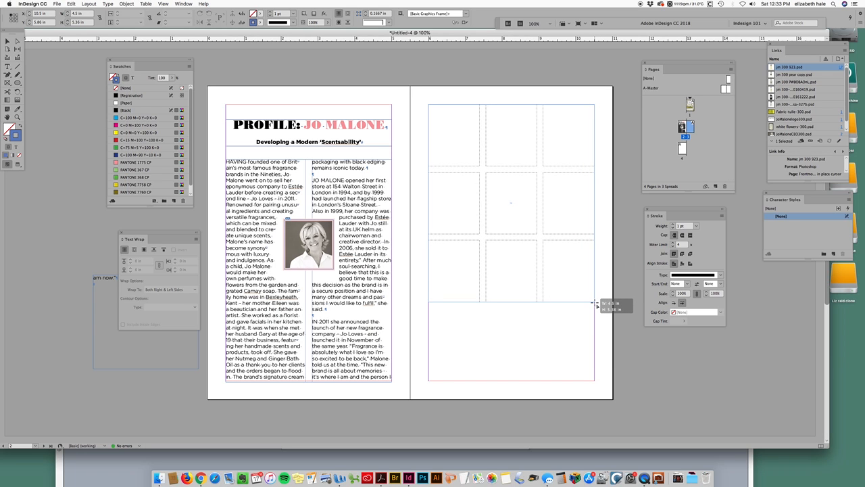
pyautogui.moveTo(596, 306); pyautogui.dragTo(595, 303)
pyautogui.moveTo(595, 303); pyautogui.dragTo(597, 302)
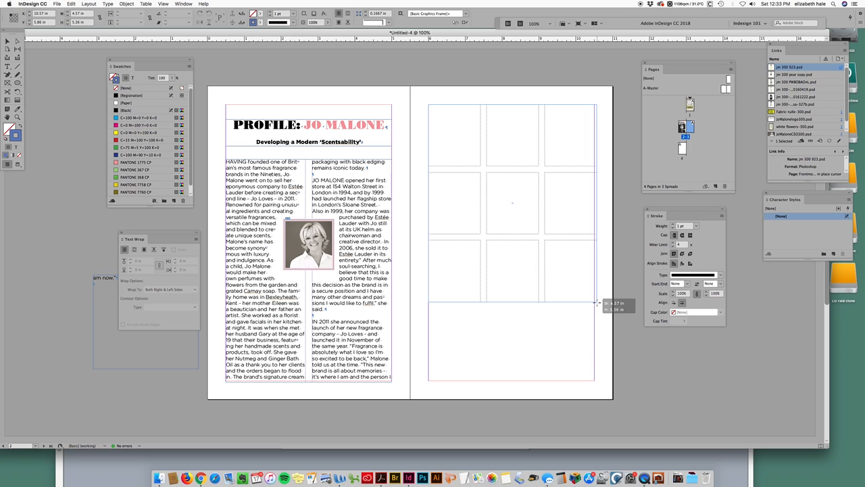
pyautogui.moveTo(596, 303); pyautogui.dragTo(597, 298)
# Step: Set the placement grid to three columns by two rows and place the six product images in an area about 4.56 by 5.26 in
pyautogui.press('Up')
pyautogui.press('Down')
pyautogui.press('Down')
pyautogui.press('Down')
pyautogui.press('Up')
pyautogui.press('Down')
pyautogui.press('Up')
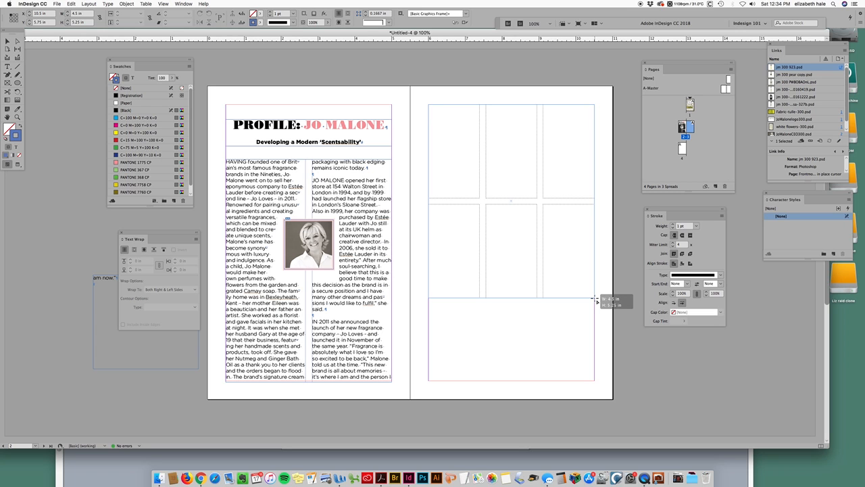
pyautogui.moveTo(596, 298); pyautogui.dragTo(596, 298)
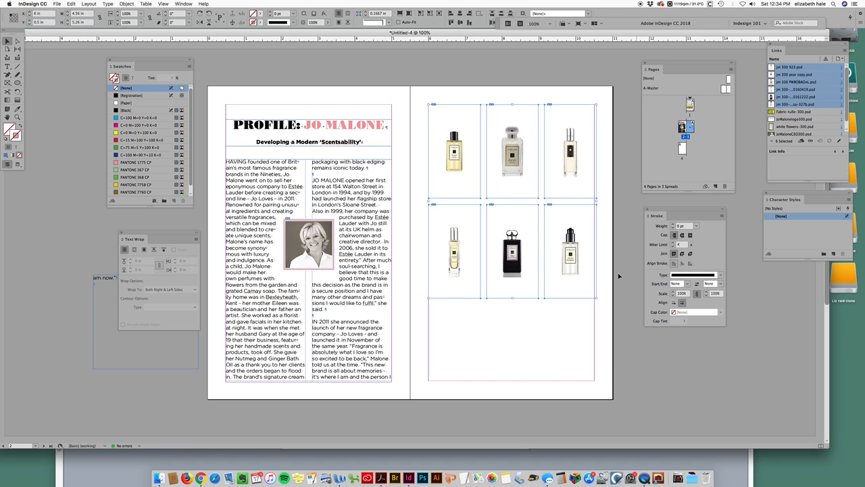
# Step: Narrow the grid of six product frames to end at page 3's outer margin, and briefly preview the spread without guides
pyautogui.moveTo(596, 200); pyautogui.dragTo(594, 201)
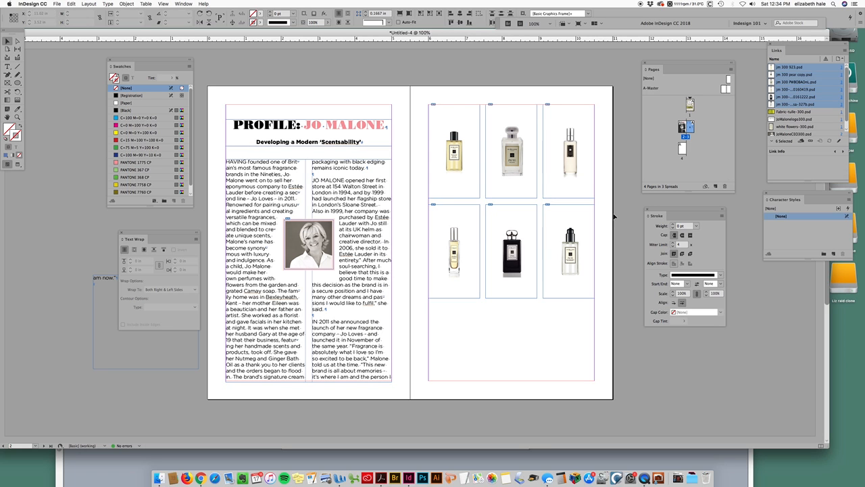
pyautogui.click(582, 368)
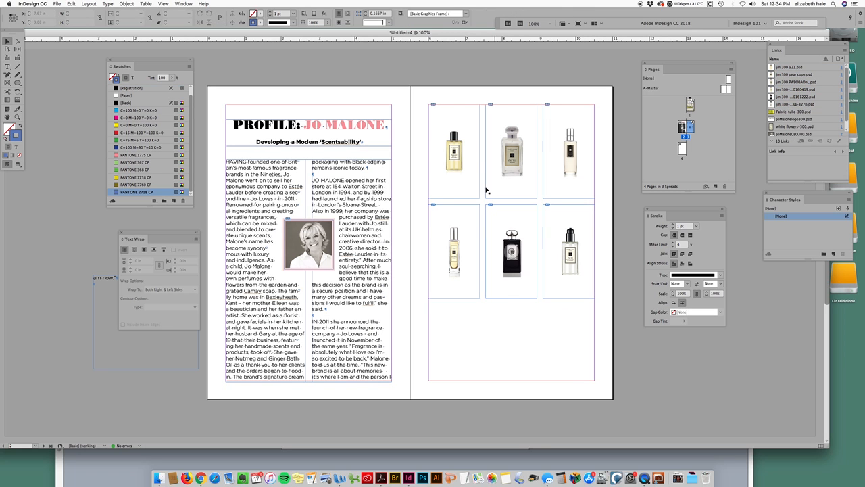
pyautogui.click(453, 152)
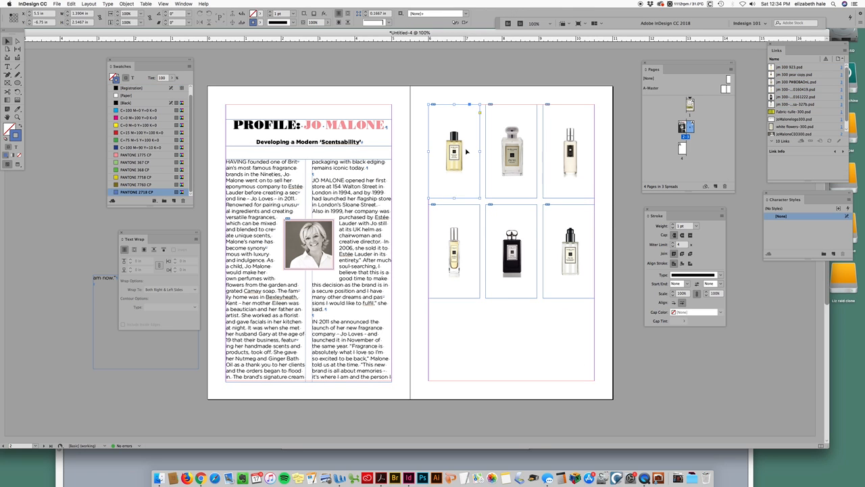
pyautogui.press('w')
pyautogui.click(532, 356)
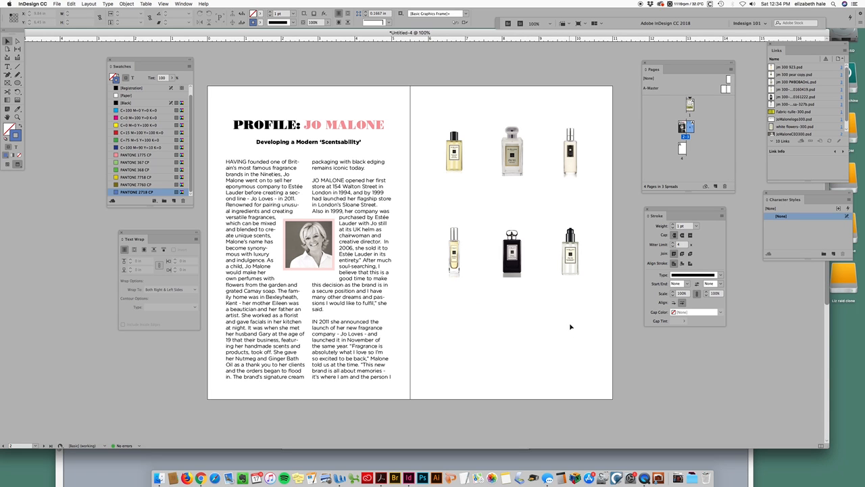
pyautogui.press('w')
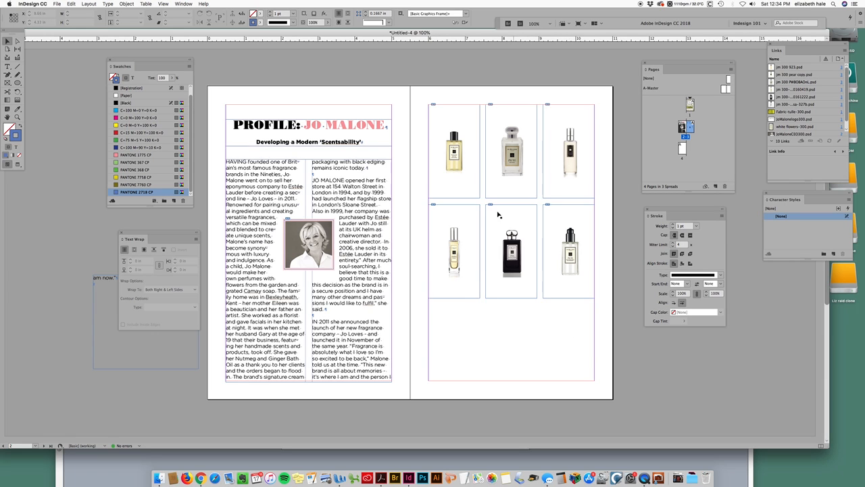
# Step: Scale the upper-left product image to 43% both horizontally and vertically, and constrain its scaling proportions
pyautogui.click(453, 150)
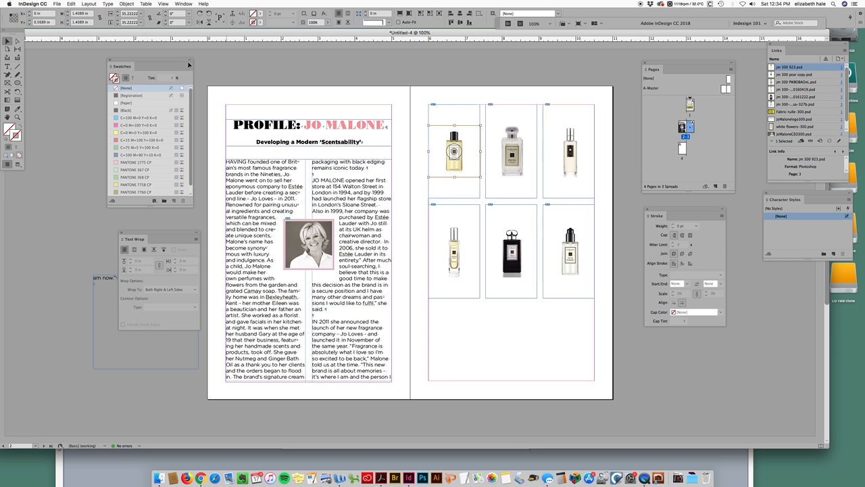
pyautogui.moveTo(481, 150); pyautogui.dragTo(493, 150)
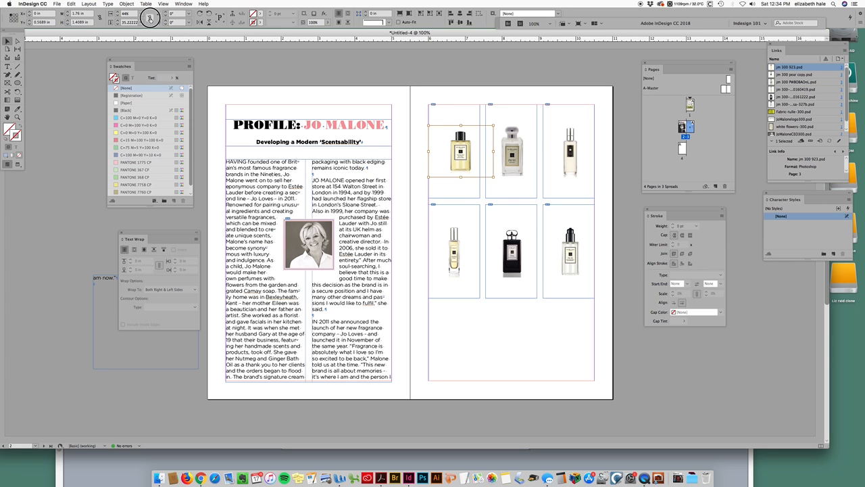
pyautogui.press('super+z')
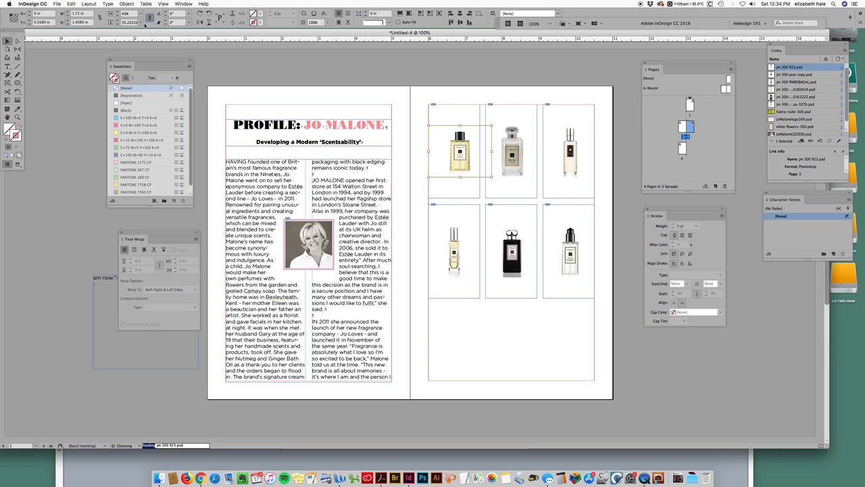
pyautogui.press('z')
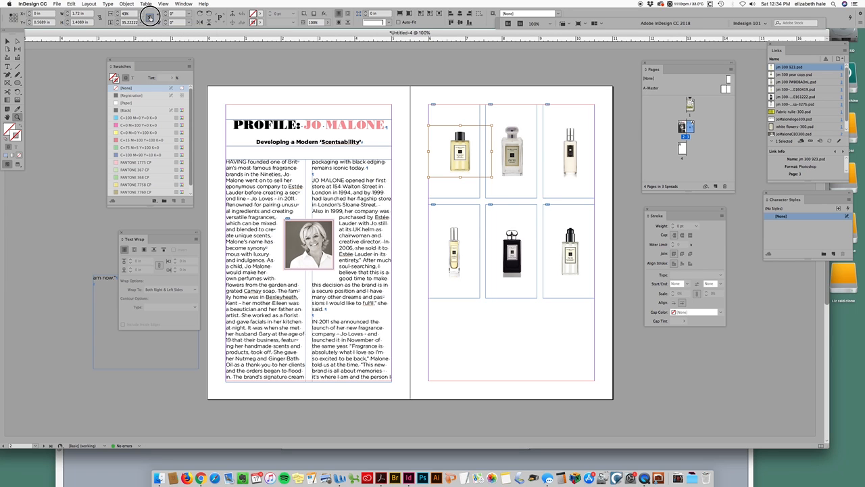
pyautogui.click(123, 22)
pyautogui.doubleClick(131, 23)
pyautogui.write('43')
pyautogui.press('Return')
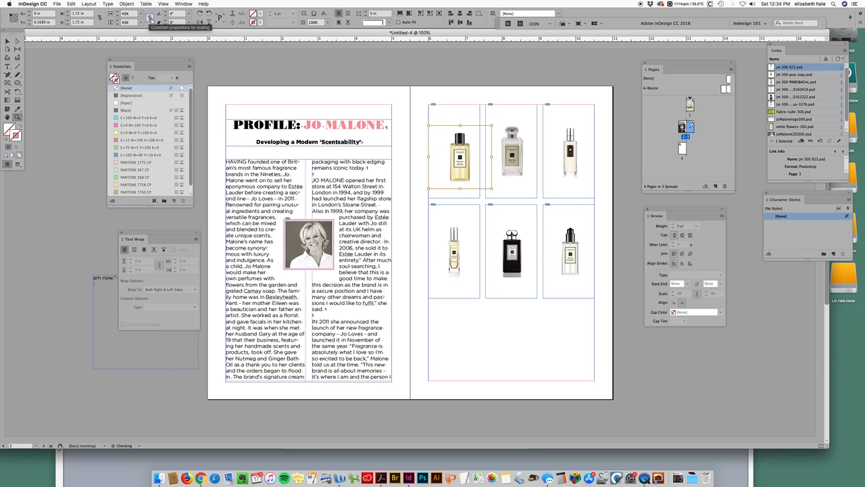
pyautogui.click(149, 17)
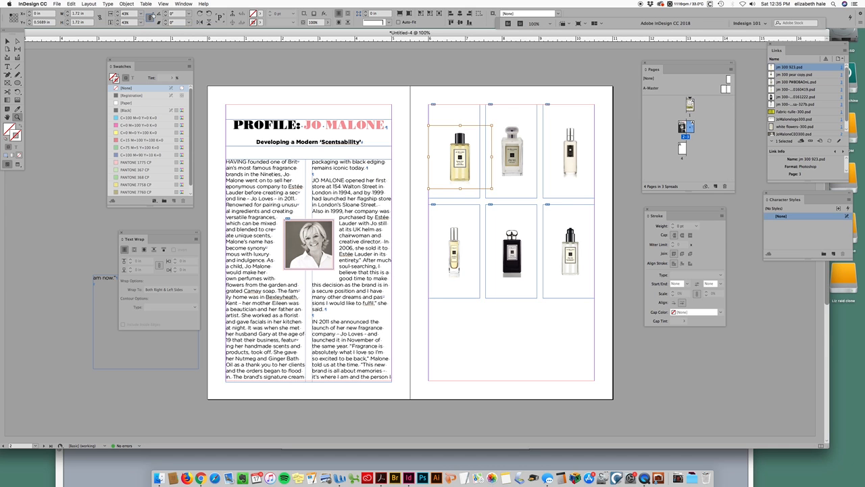
# Step: Reposition the enlarged bottle image inside the upper-left frame so that the bottle sits centred
pyautogui.click(458, 161)
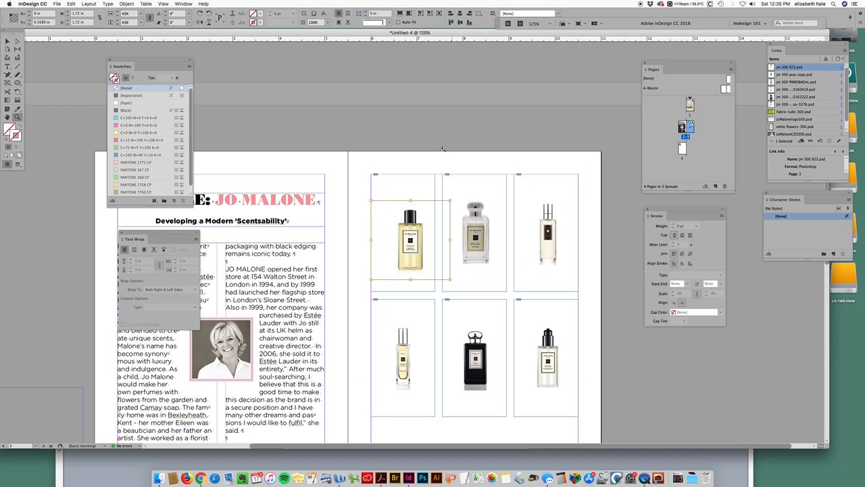
pyautogui.click(18, 42)
pyautogui.moveTo(411, 240); pyautogui.dragTo(407, 234)
pyautogui.moveTo(477, 235); pyautogui.dragTo(481, 244)
pyautogui.click(403, 230)
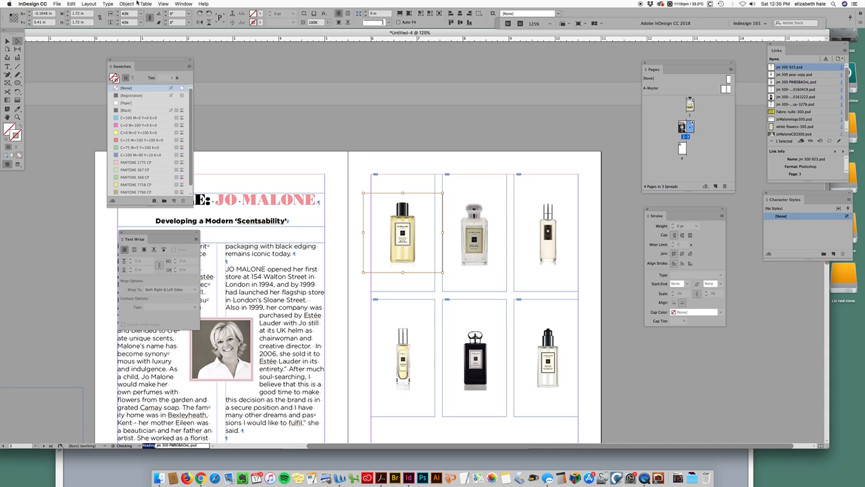
# Step: Enlarge the upper-left product image proportionally to 52% and recentre the bottle within its frame
pyautogui.click(116, 12)
pyautogui.click(117, 12)
pyautogui.click(117, 12)
pyautogui.click(117, 12)
pyautogui.click(117, 12)
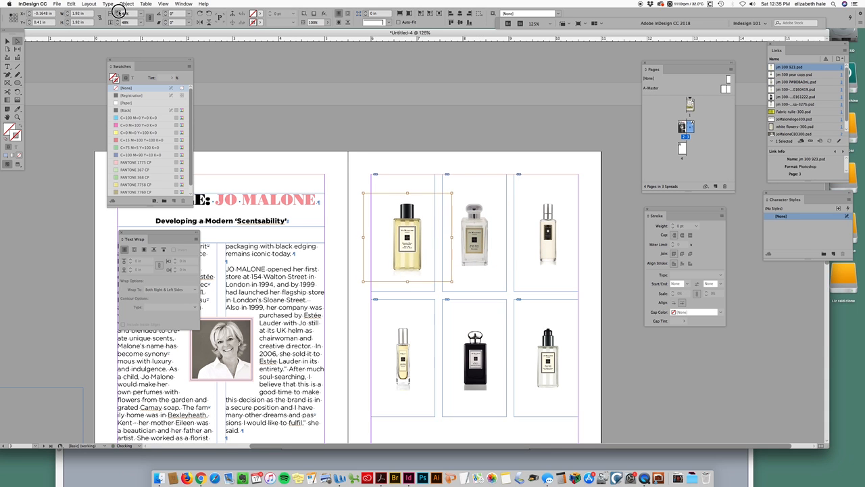
pyautogui.click(117, 13)
pyautogui.click(117, 12)
pyautogui.click(117, 12)
pyautogui.click(117, 13)
pyautogui.moveTo(415, 244); pyautogui.dragTo(398, 229)
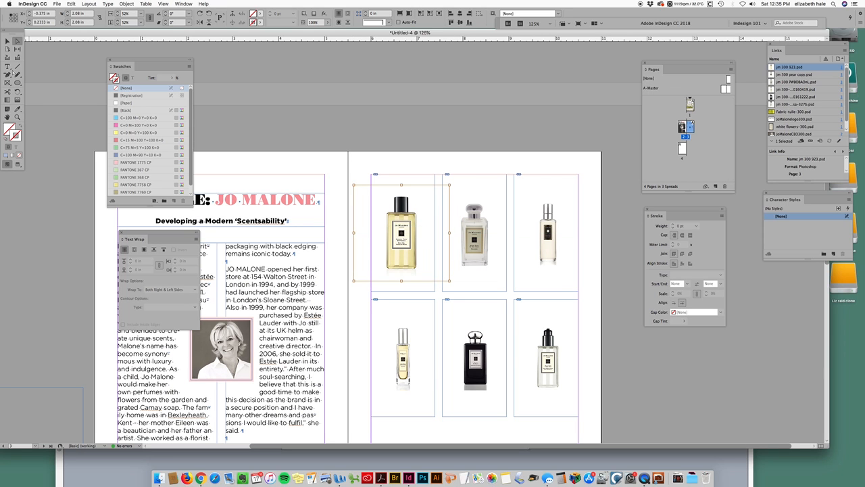
# Step: Give all six product frames on page 3 a 4 pt stroke of the Thin - Thick type
pyautogui.click(6, 41)
pyautogui.click(563, 161)
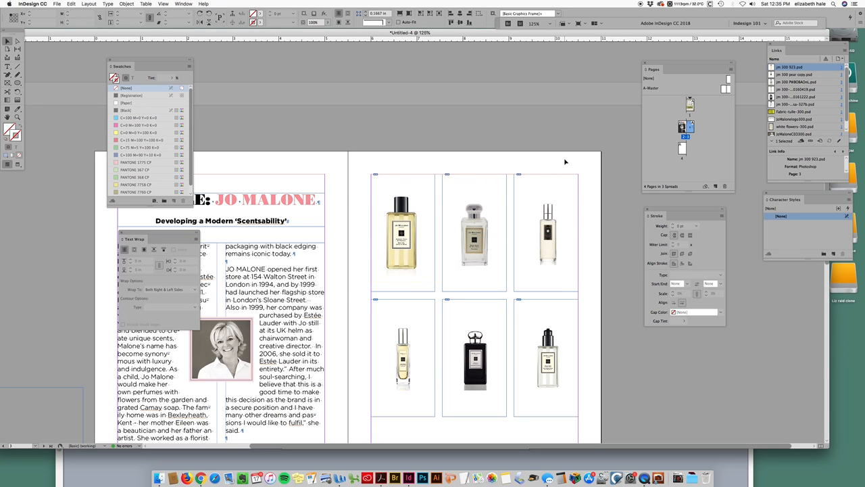
pyautogui.moveTo(360, 161); pyautogui.dragTo(593, 406)
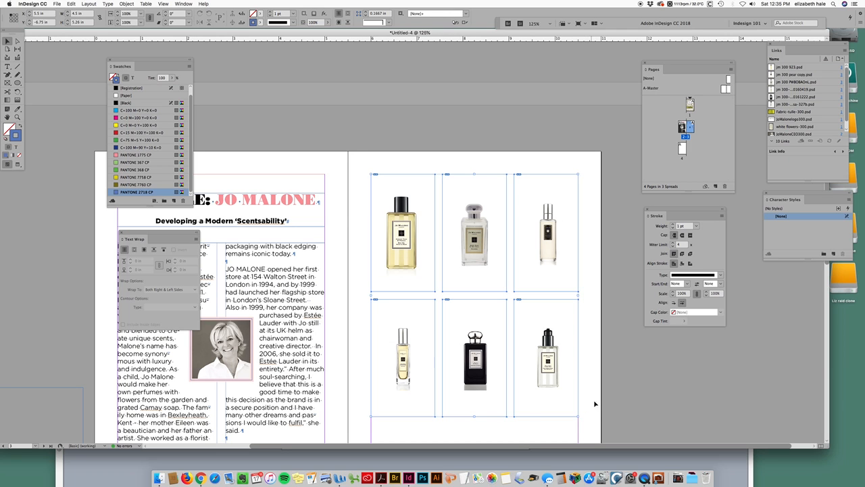
pyautogui.click(292, 14)
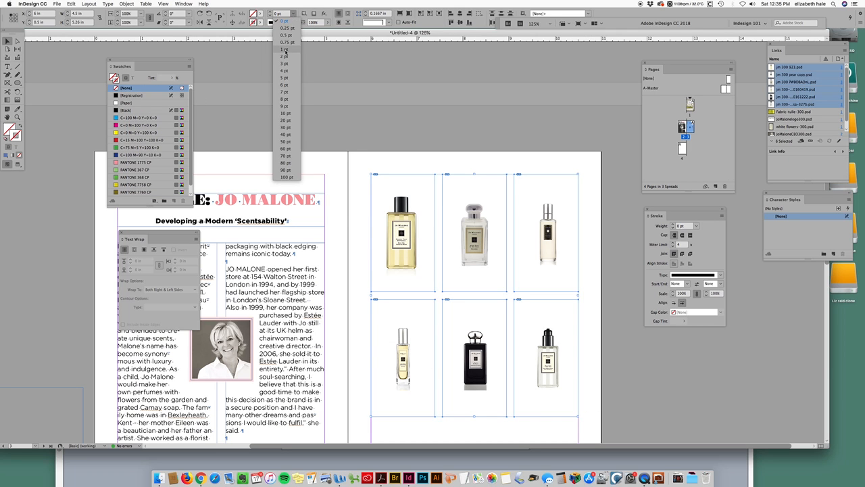
pyautogui.click(289, 49)
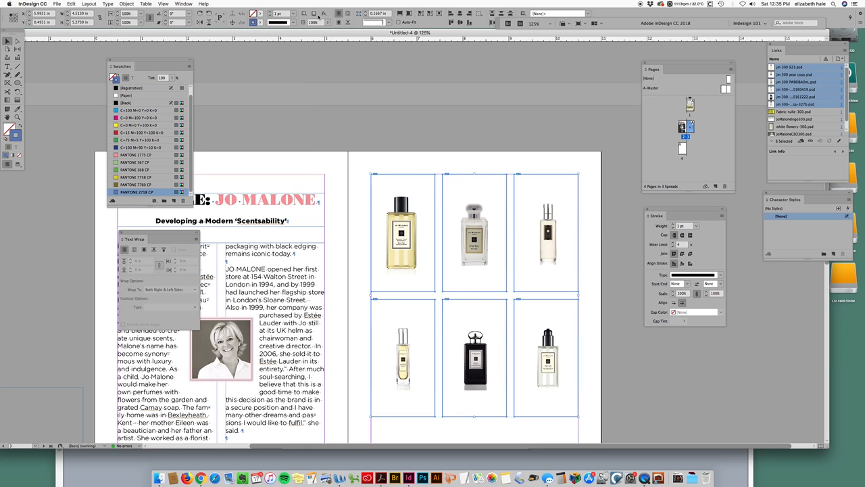
pyautogui.click(293, 13)
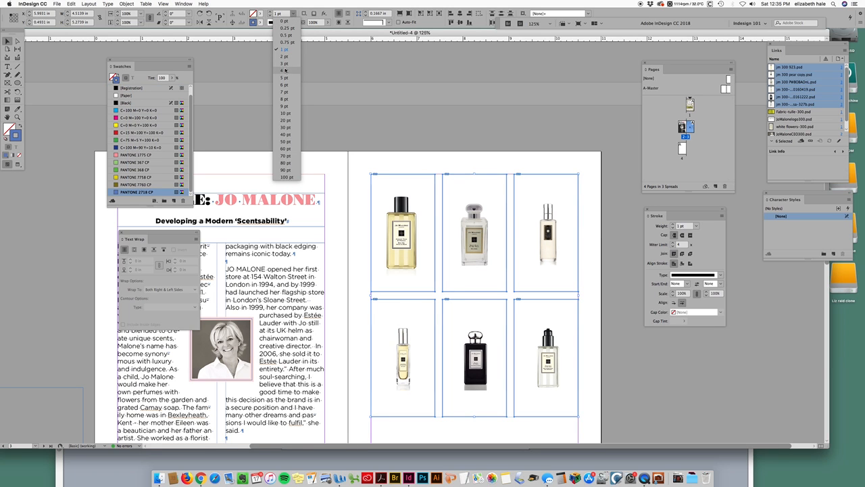
pyautogui.click(288, 56)
pyautogui.click(294, 24)
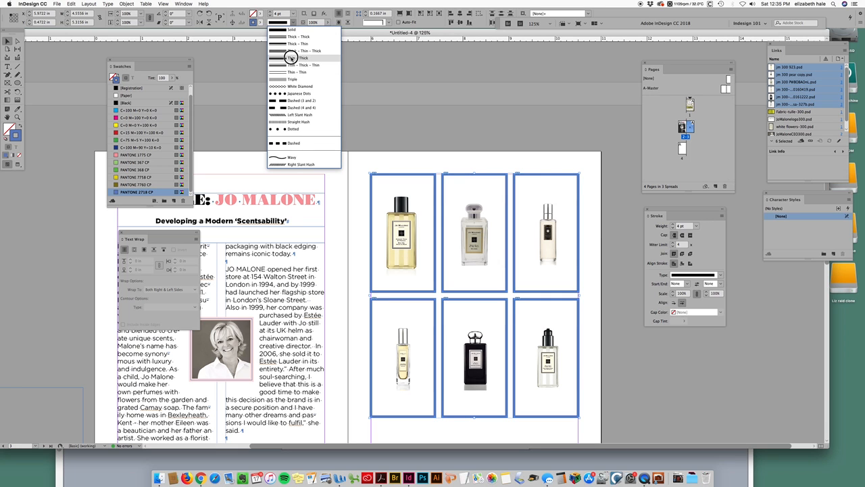
pyautogui.click(291, 59)
pyautogui.click(448, 140)
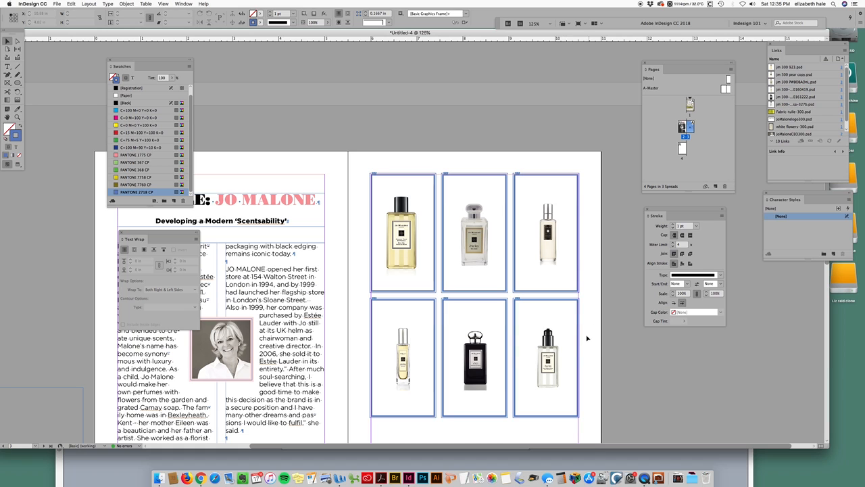
# Step: Colour the strokes of all six product frames with the [Black] swatch and preview the spread without guides
pyautogui.moveTo(357, 160); pyautogui.dragTo(587, 390)
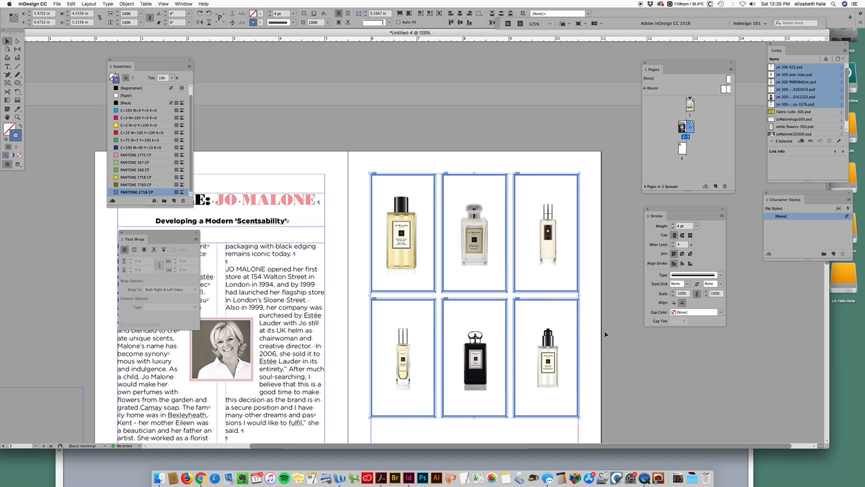
pyautogui.click(132, 103)
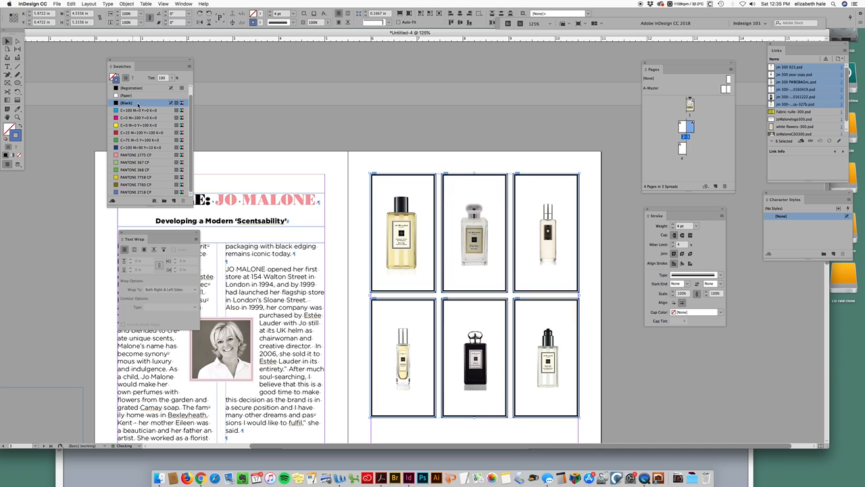
pyautogui.click(539, 159)
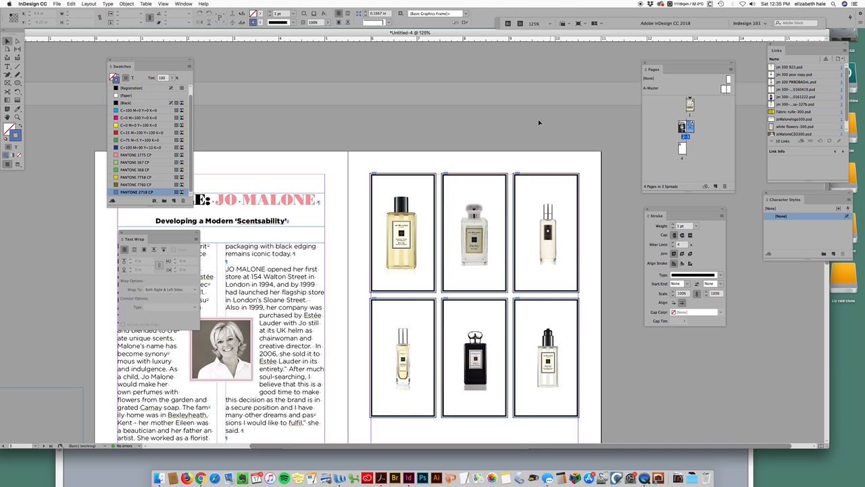
pyautogui.press('w')
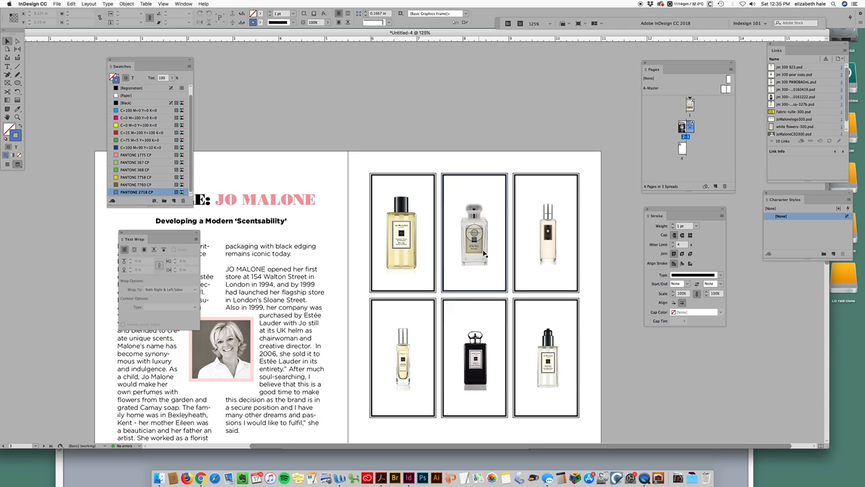
# Step: Enlarge the upper-middle product image to 41% and centre the bottle within its frame
pyautogui.click(473, 233)
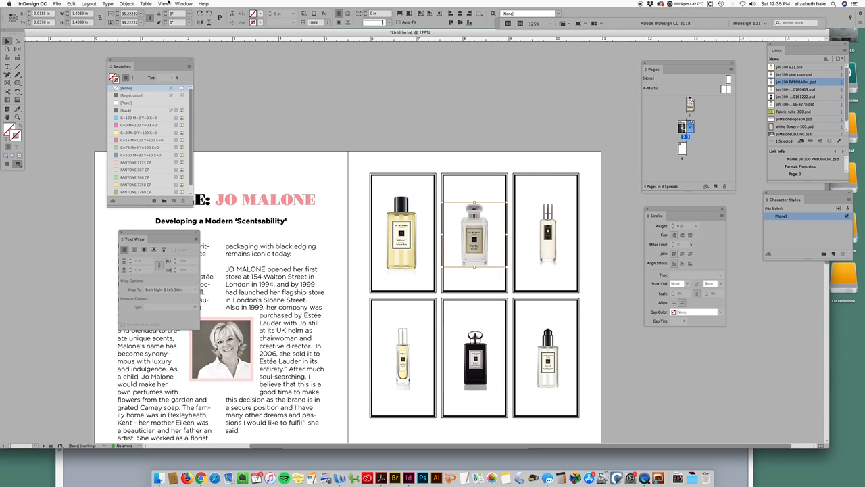
pyautogui.click(118, 12)
pyautogui.click(117, 12)
pyautogui.click(117, 12)
pyautogui.click(118, 12)
pyautogui.click(118, 12)
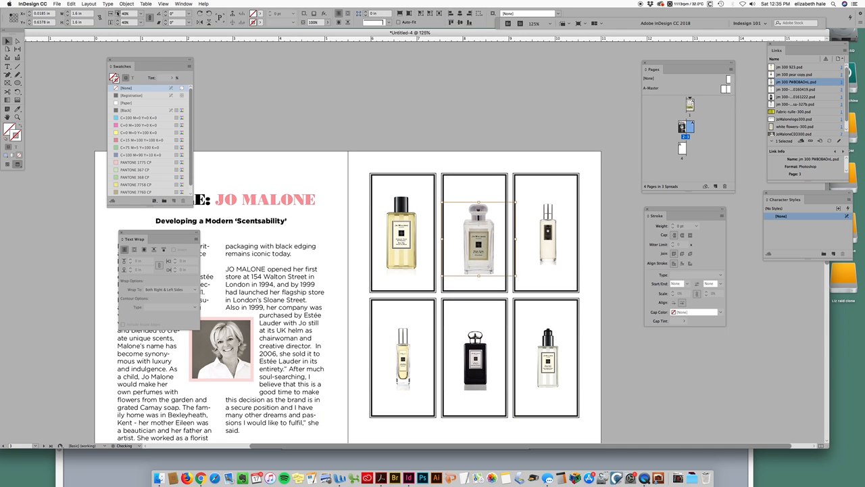
pyautogui.click(118, 12)
pyautogui.moveTo(484, 239); pyautogui.dragTo(480, 232)
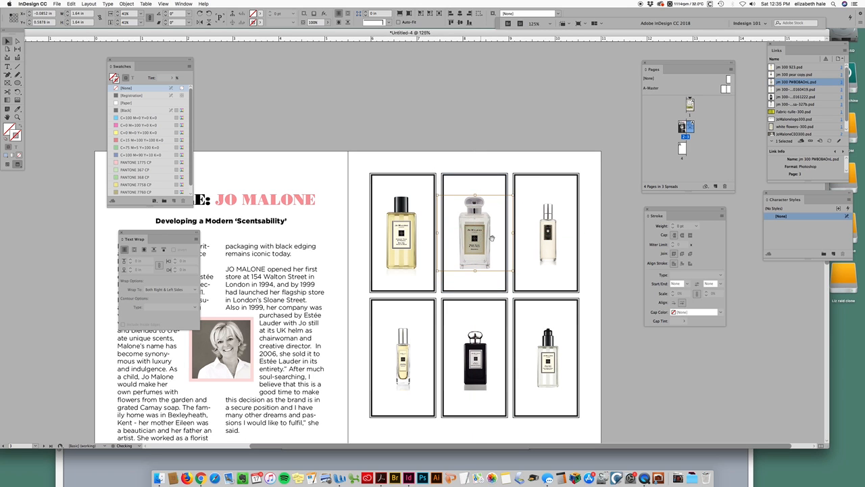
# Step: Enlarge the upper-right product image to 44% and shift the bottle up and to the left within its frame
pyautogui.click(546, 232)
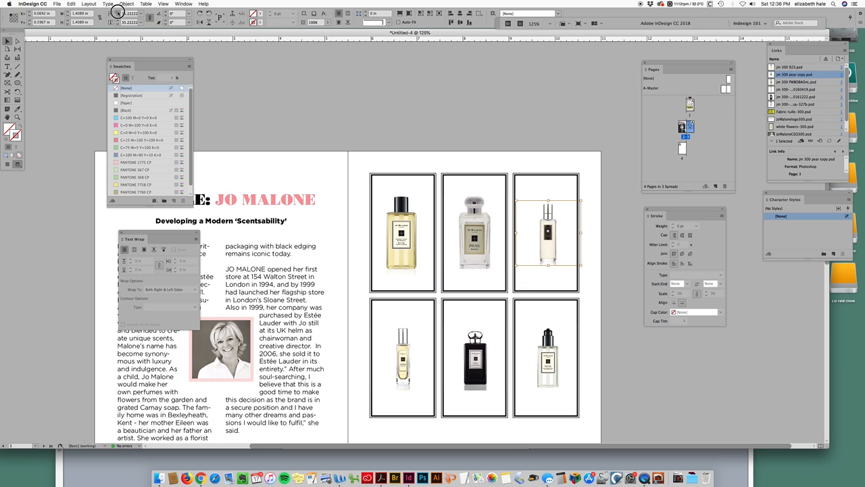
pyautogui.click(116, 14)
pyautogui.click(116, 14)
pyautogui.click(117, 12)
pyautogui.click(117, 12)
pyautogui.click(117, 12)
pyautogui.click(117, 13)
pyautogui.click(117, 13)
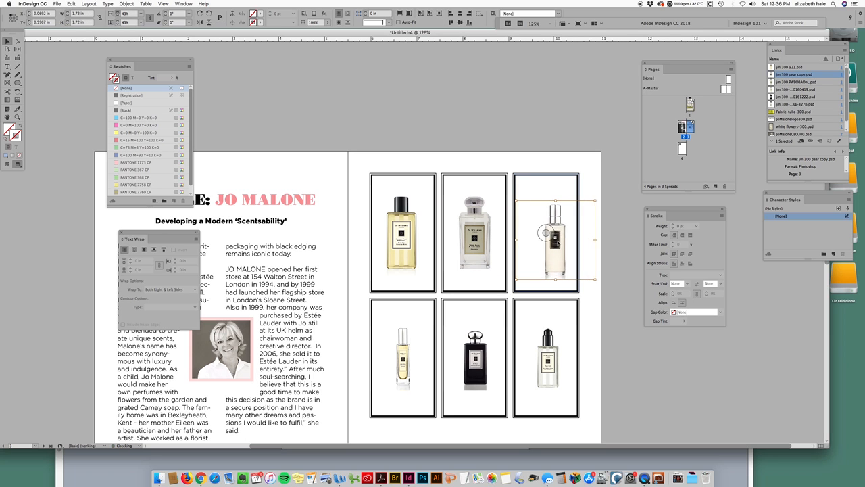
pyautogui.moveTo(557, 240); pyautogui.dragTo(544, 240)
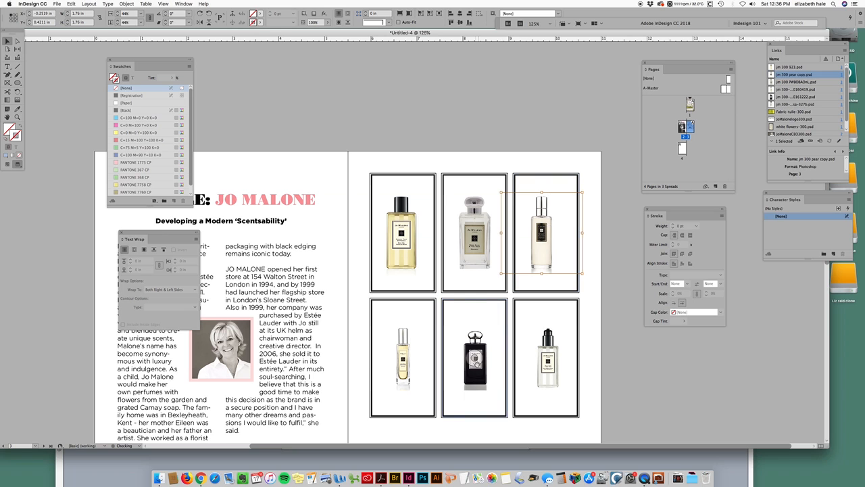
# Step: Enlarge the black bottle image in the lower-middle frame to 42% and centre it within the frame
pyautogui.click(476, 359)
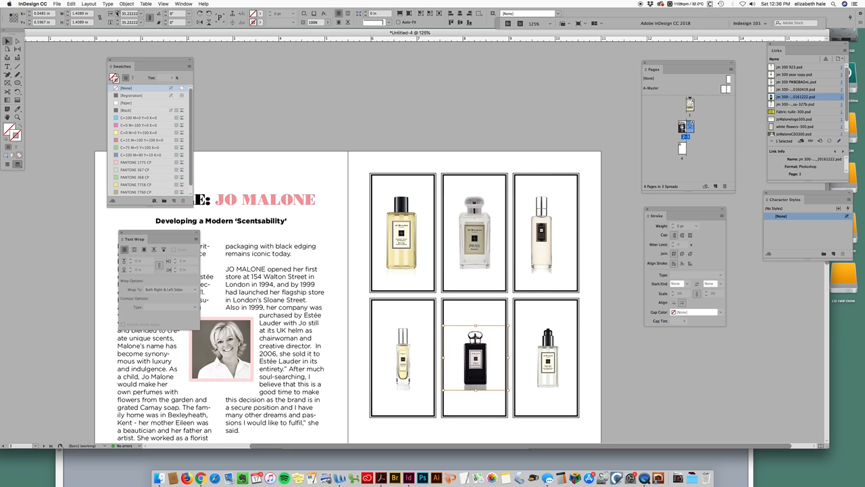
pyautogui.click(118, 13)
pyautogui.click(118, 13)
pyautogui.click(117, 13)
pyautogui.click(117, 12)
pyautogui.click(118, 12)
pyautogui.click(118, 12)
pyautogui.click(118, 12)
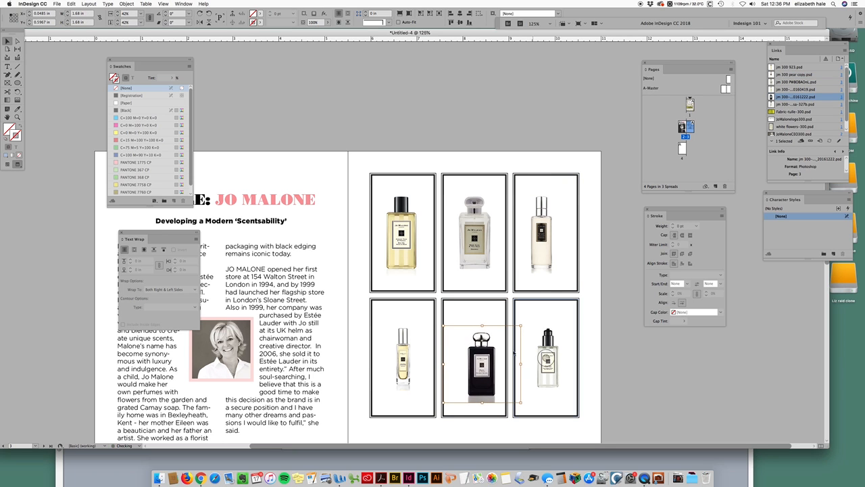
pyautogui.moveTo(498, 375); pyautogui.dragTo(488, 361)
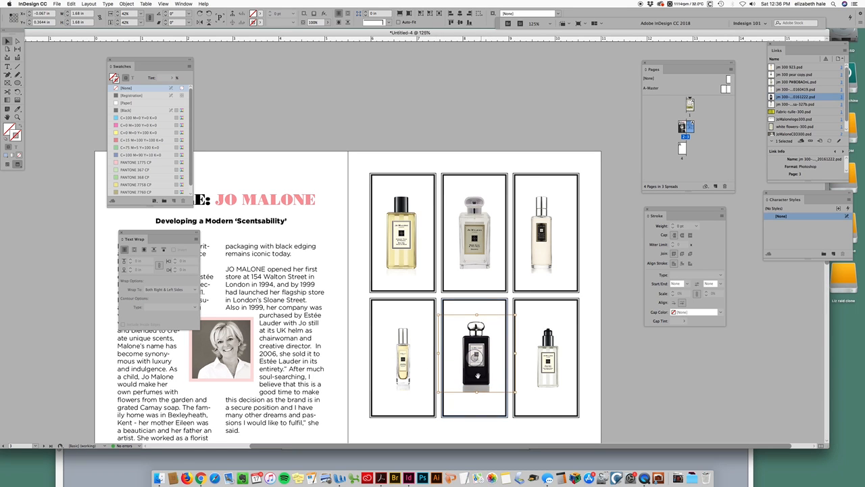
# Step: Enlarge the lower-left product image to 39% and centre the bottle within its frame
pyautogui.click(402, 358)
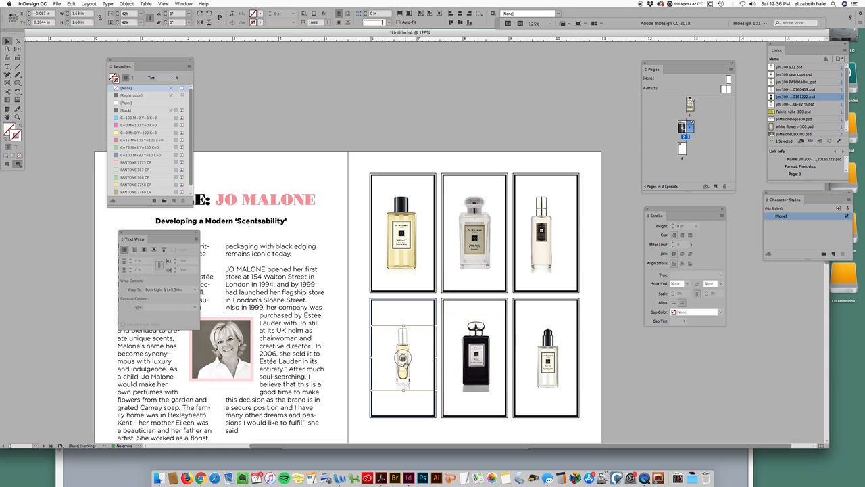
pyautogui.click(118, 12)
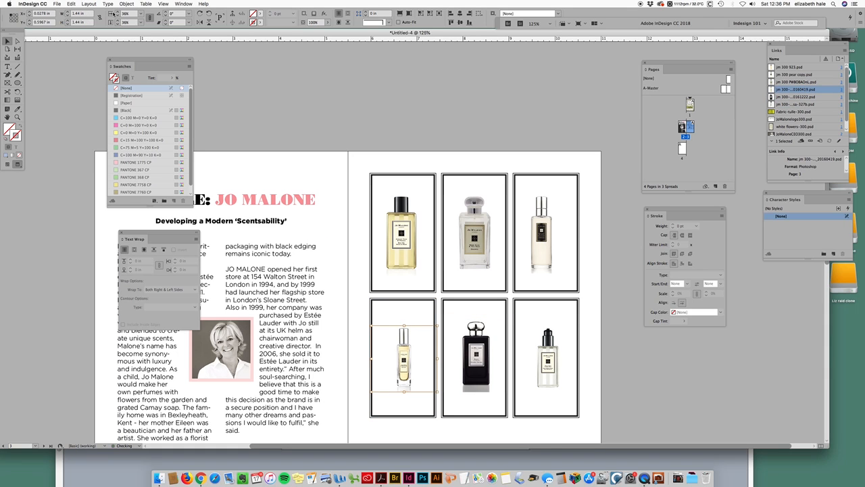
pyautogui.click(117, 13)
pyautogui.click(118, 12)
pyautogui.click(117, 12)
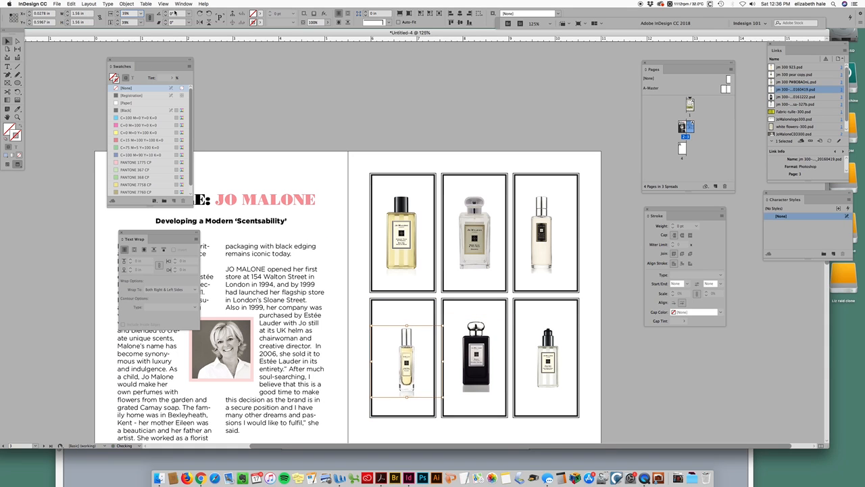
pyautogui.moveTo(410, 373); pyautogui.dragTo(406, 366)
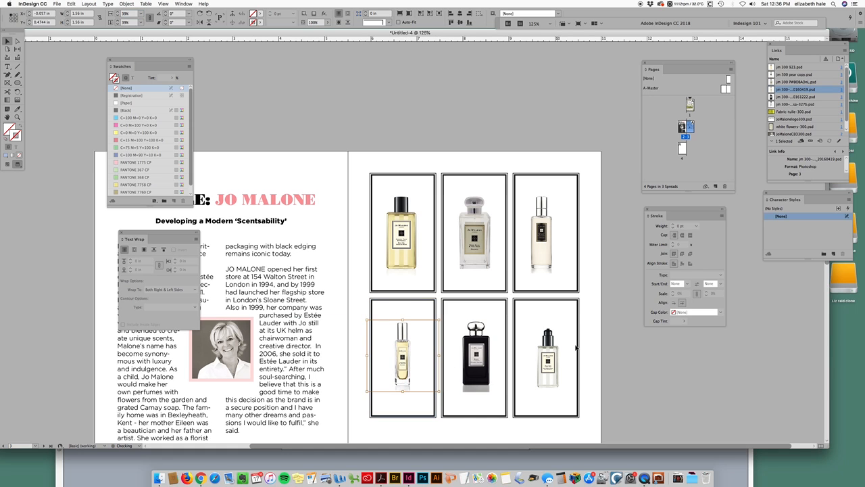
# Step: Enlarge the lower-right product image to 42% and centre the bottle within its frame
pyautogui.click(551, 352)
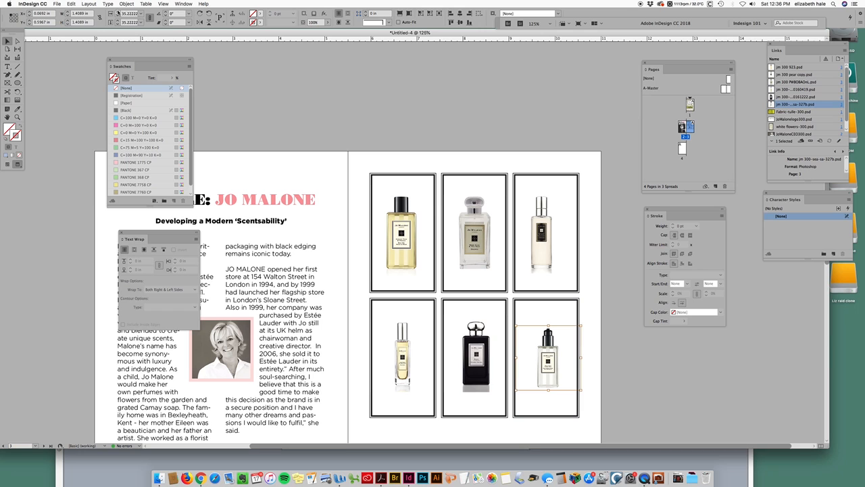
pyautogui.moveTo(583, 391); pyautogui.dragTo(594, 402)
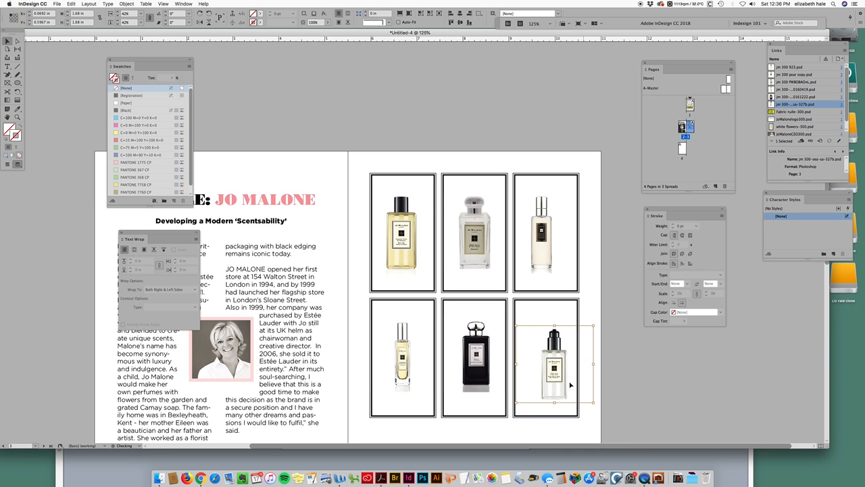
pyautogui.moveTo(552, 373); pyautogui.dragTo(544, 366)
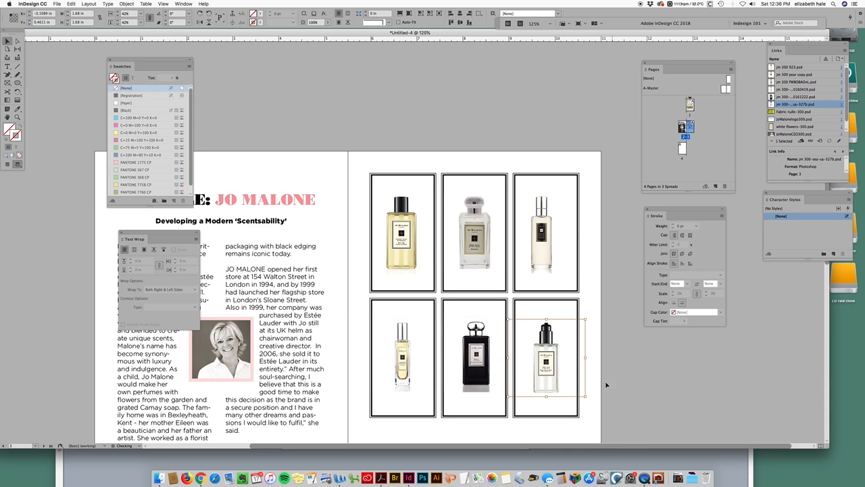
pyautogui.click(599, 408)
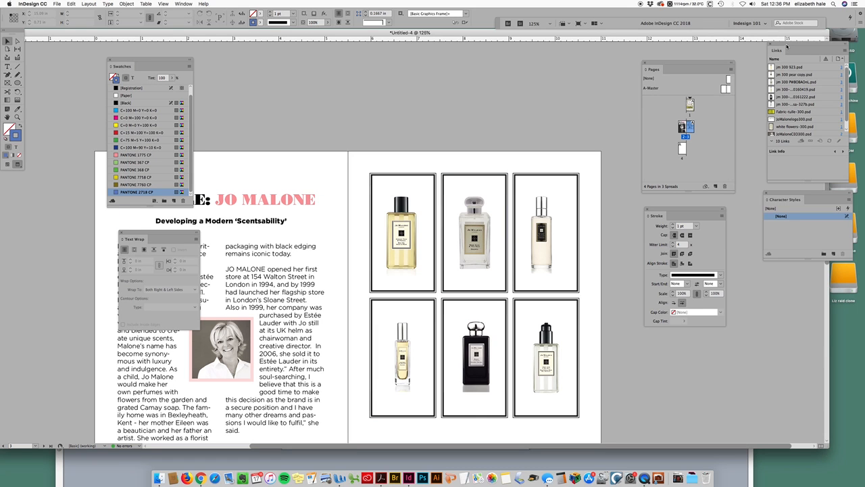
# Step: Move the Links panel beside the page and lengthen it so the whole list of linked files shows
pyautogui.moveTo(786, 46); pyautogui.dragTo(343, 71)
pyautogui.moveTo(400, 149); pyautogui.dragTo(402, 156)
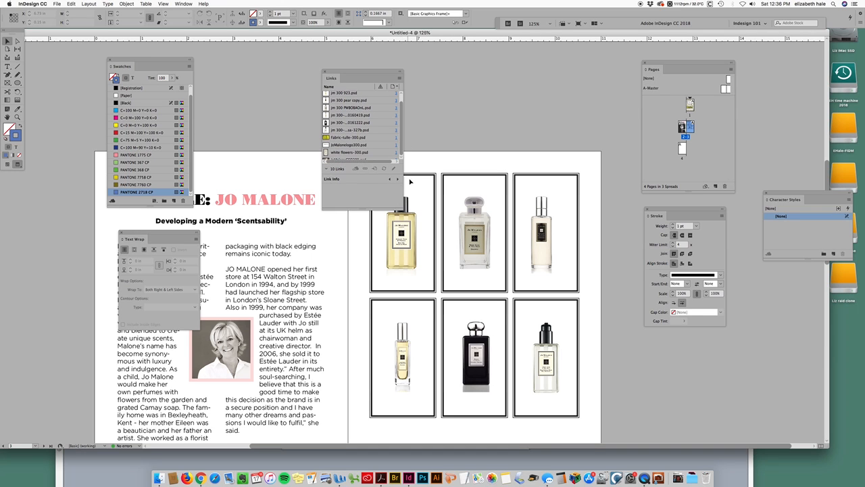
pyautogui.moveTo(403, 209); pyautogui.dragTo(399, 277)
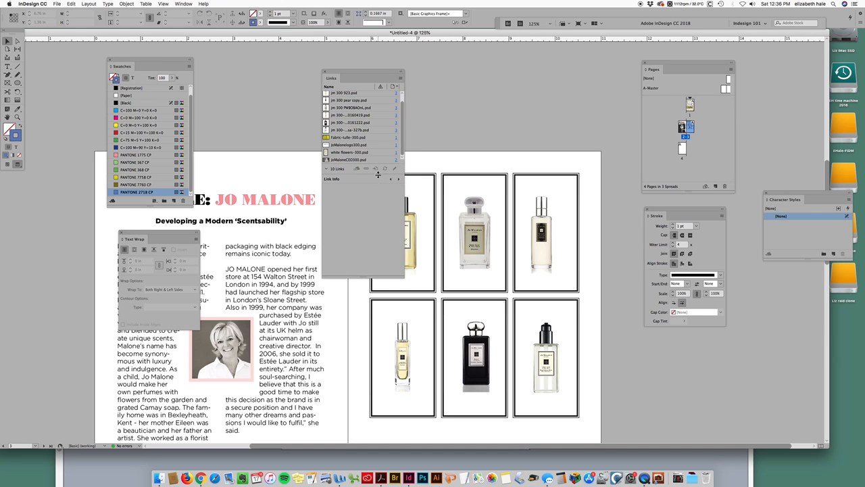
pyautogui.moveTo(368, 174); pyautogui.dragTo(367, 192)
pyautogui.moveTo(365, 71)
pyautogui.mouseDown()
pyautogui.moveTo(601, 116)
pyautogui.moveTo(654, 148)
pyautogui.mouseUp()
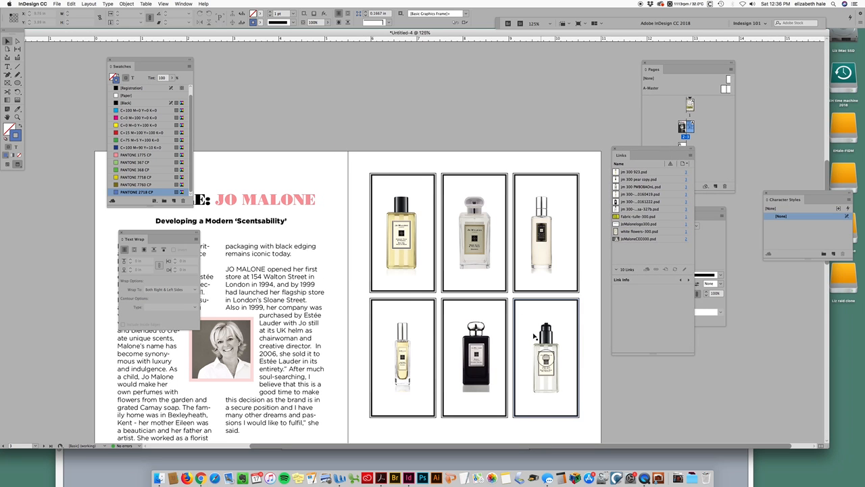
# Step: Open the linked file of the black bottle image in the lower-middle frame for editing with Adobe Photoshop CC 2018
pyautogui.click(475, 357)
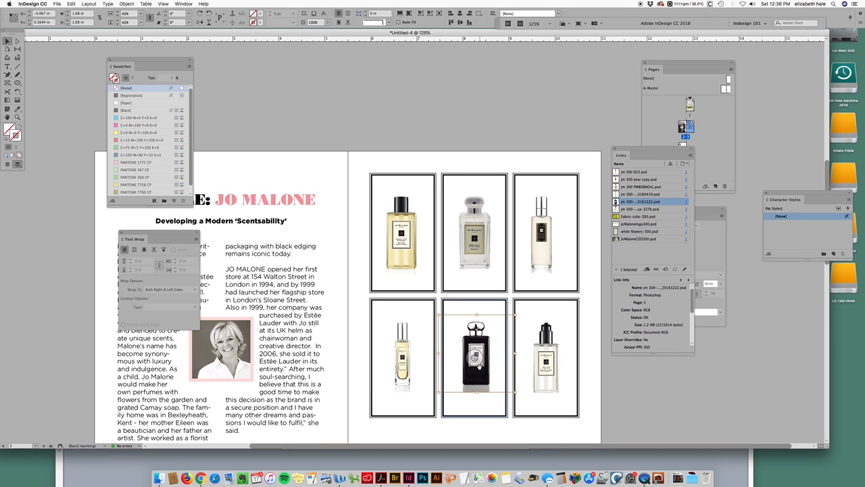
pyautogui.press('Escape')
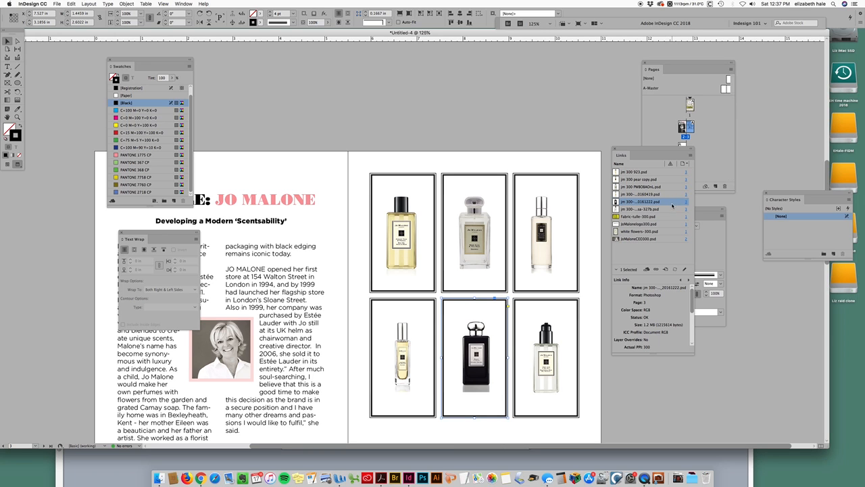
pyautogui.rightClick(674, 205)
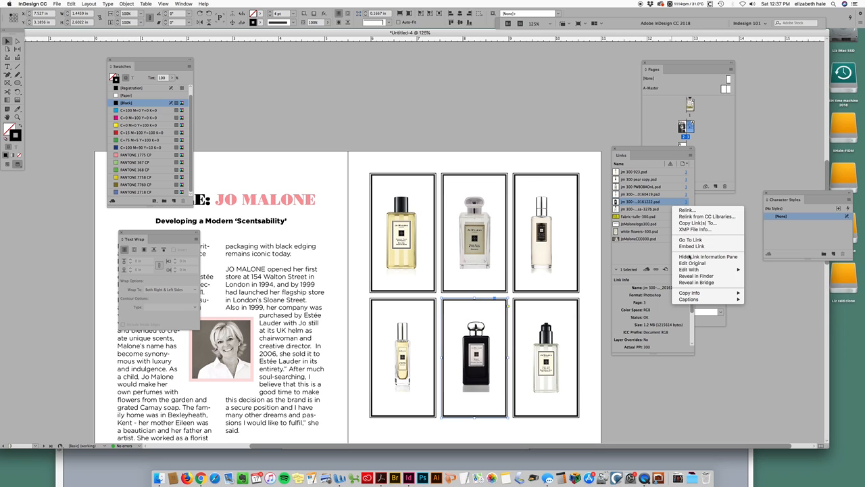
pyautogui.moveTo(695, 271)
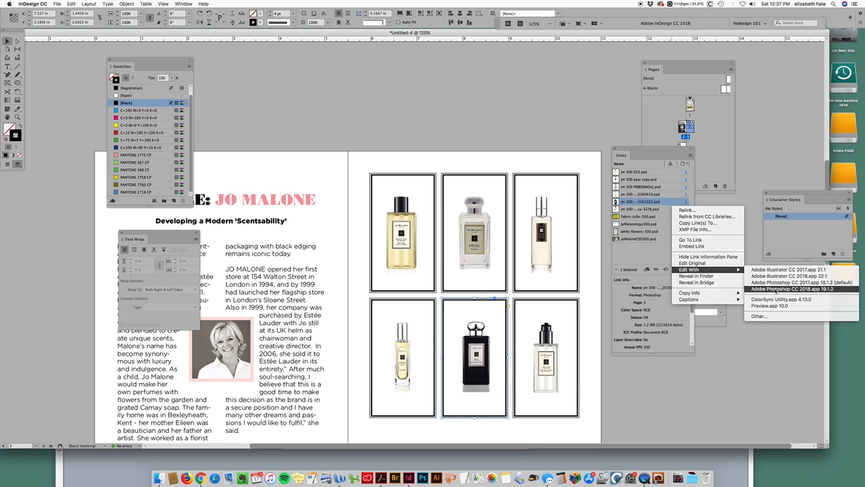
pyautogui.click(773, 290)
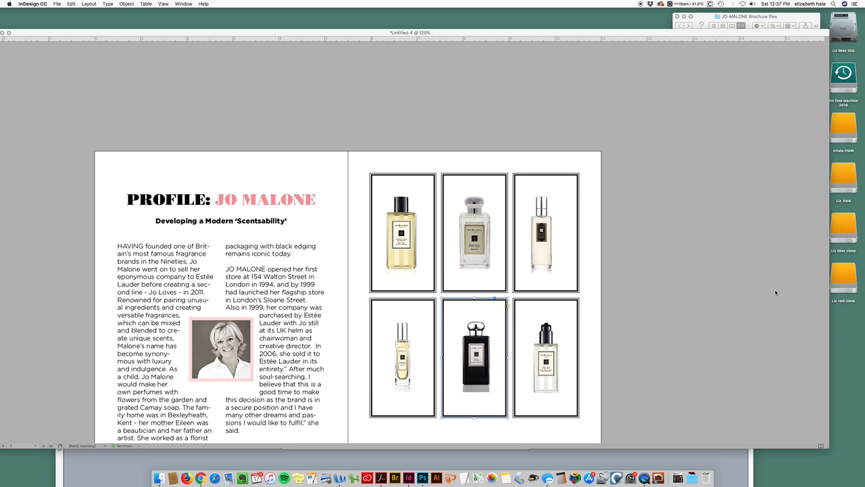